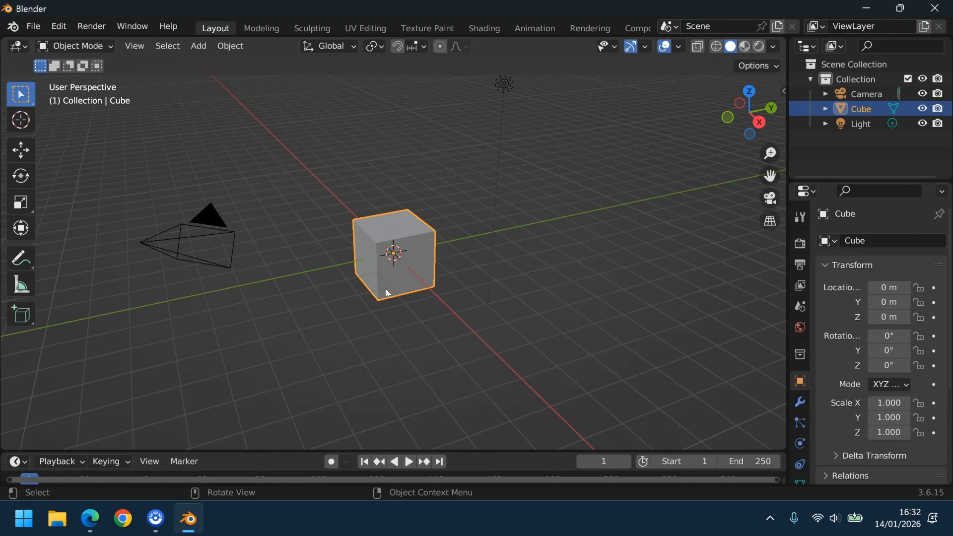
Step: Enlarge the timeline area, apply the Quick Explode effect to the cube, and expand the effect's settings
{"action": "left_click_drag", "start_coordinate": [295, 449], "coordinate": [304, 359]}
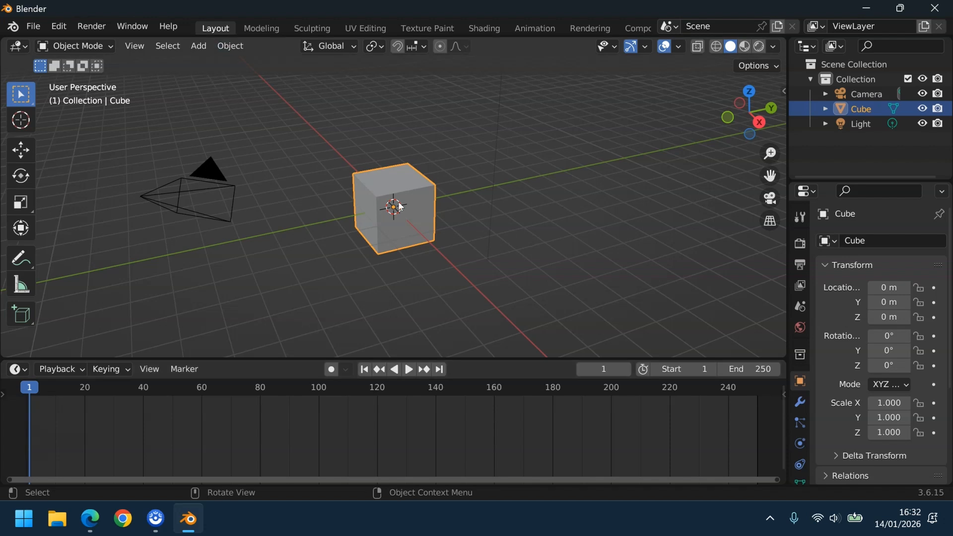
{"action": "left_click", "coordinate": [229, 47]}
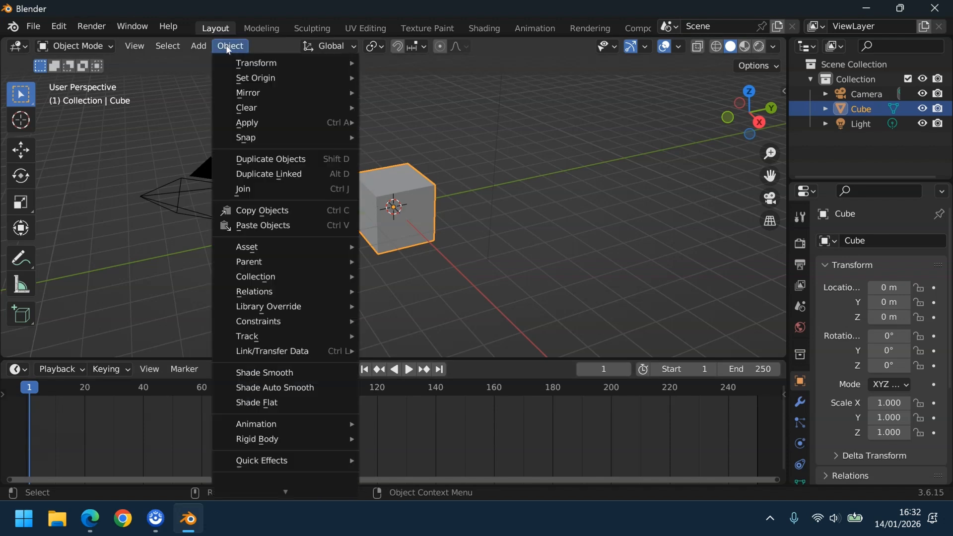
{"action": "mouse_move", "coordinate": [293, 463]}
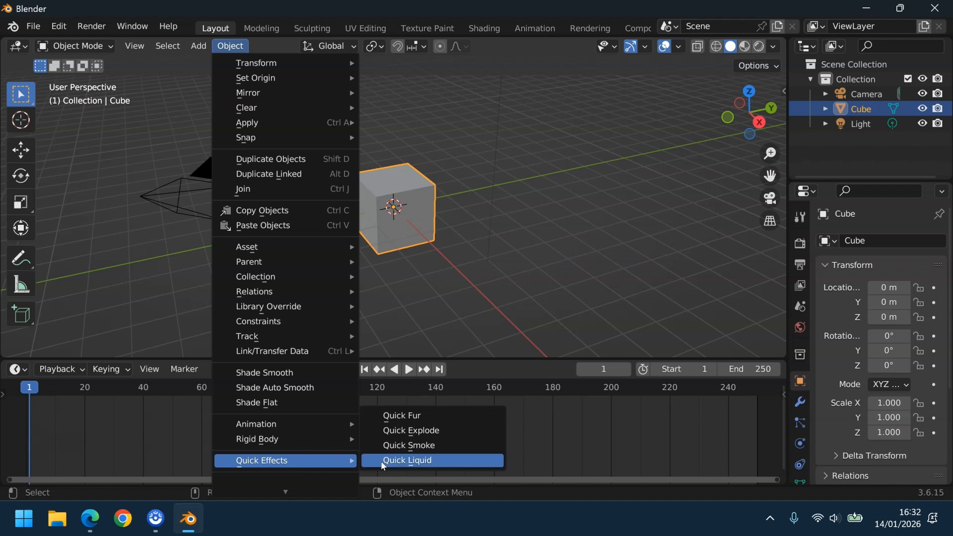
{"action": "left_click", "coordinate": [431, 430]}
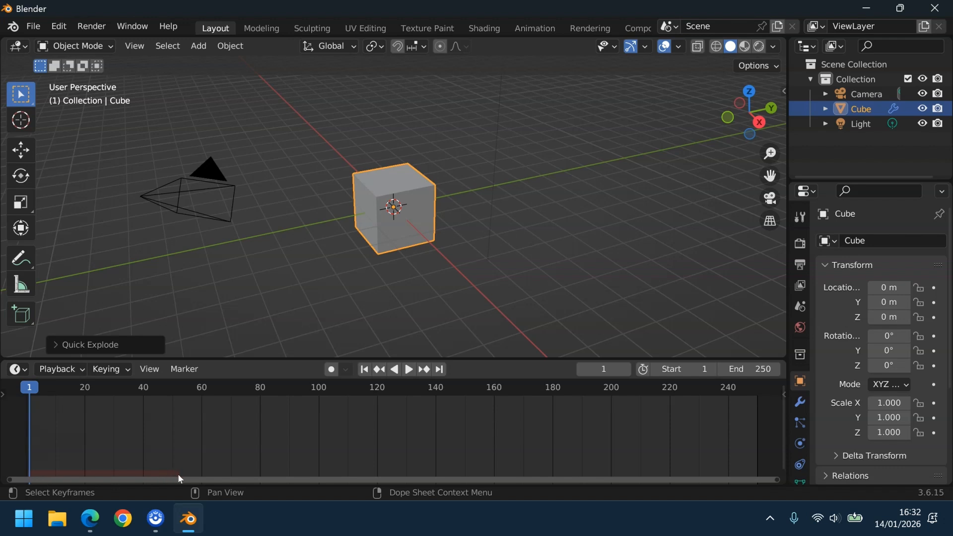
{"action": "left_click", "coordinate": [84, 345]}
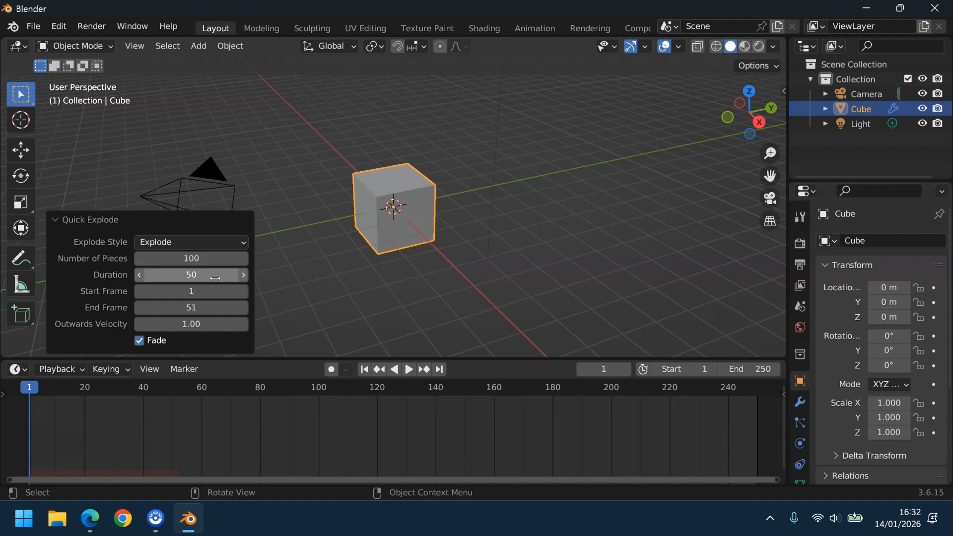
Step: Play the explosion animation to preview it, stop it, and return the timeline to frame 0
{"action": "left_click", "coordinate": [410, 371]}
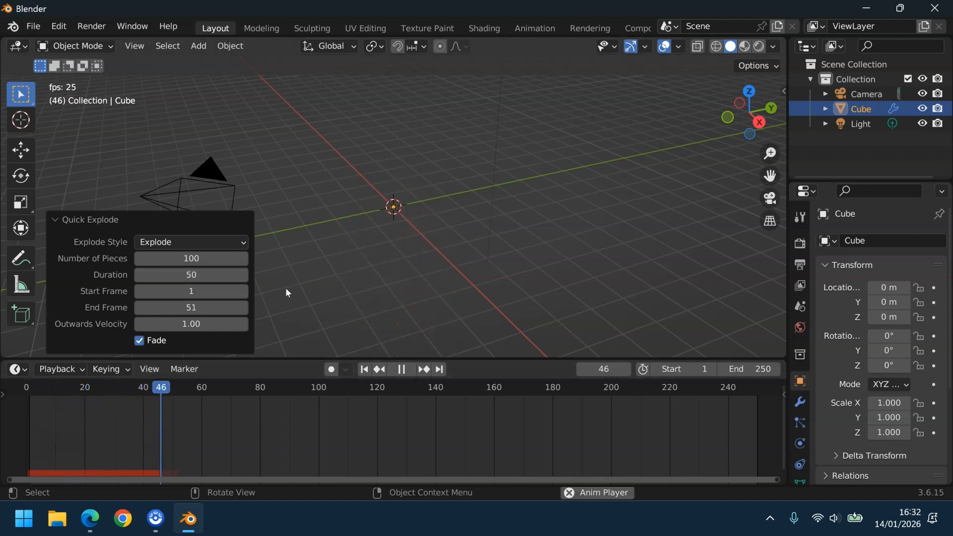
{"action": "left_click", "coordinate": [403, 371]}
{"action": "left_click", "coordinate": [365, 370]}
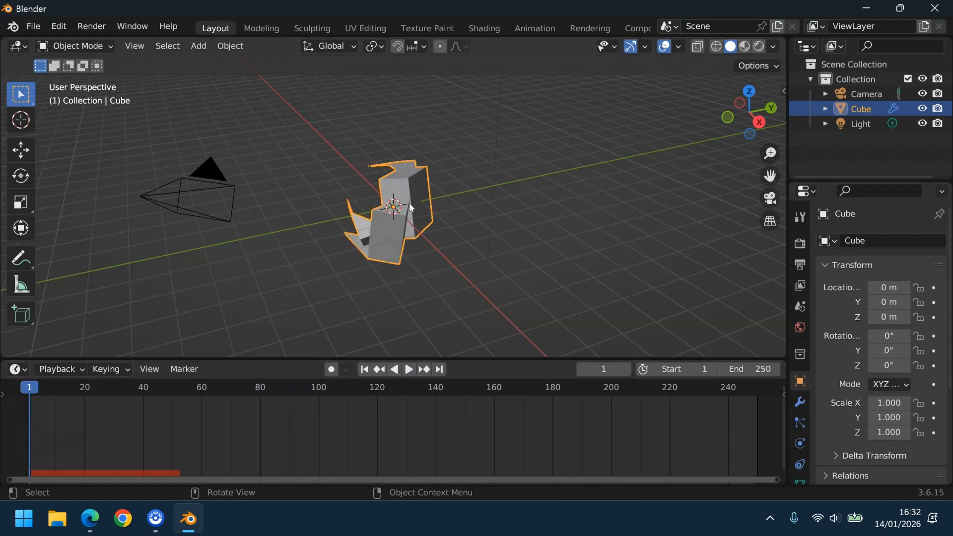
{"action": "left_click", "coordinate": [582, 370]}
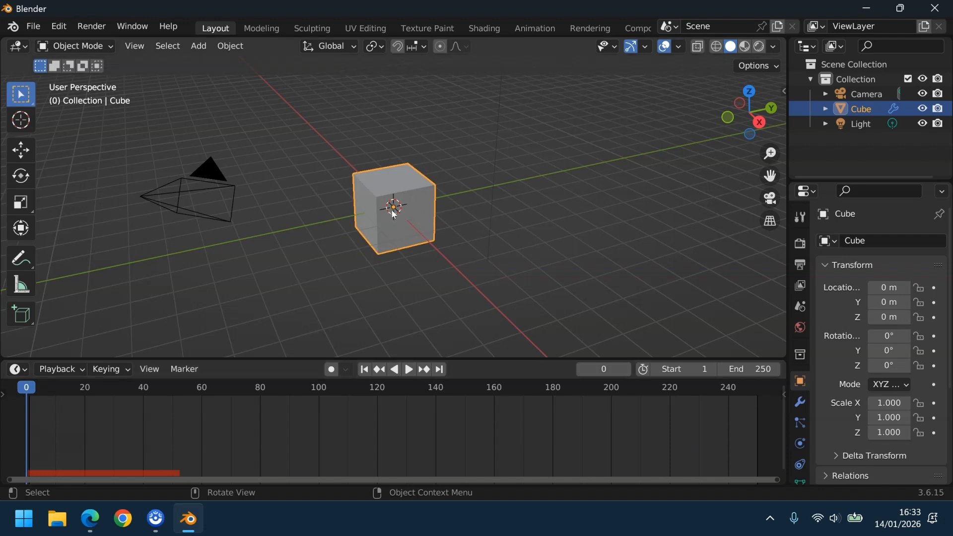
Step: Set the emission number of the cube's particle system to 1000
{"action": "left_click", "coordinate": [801, 422]}
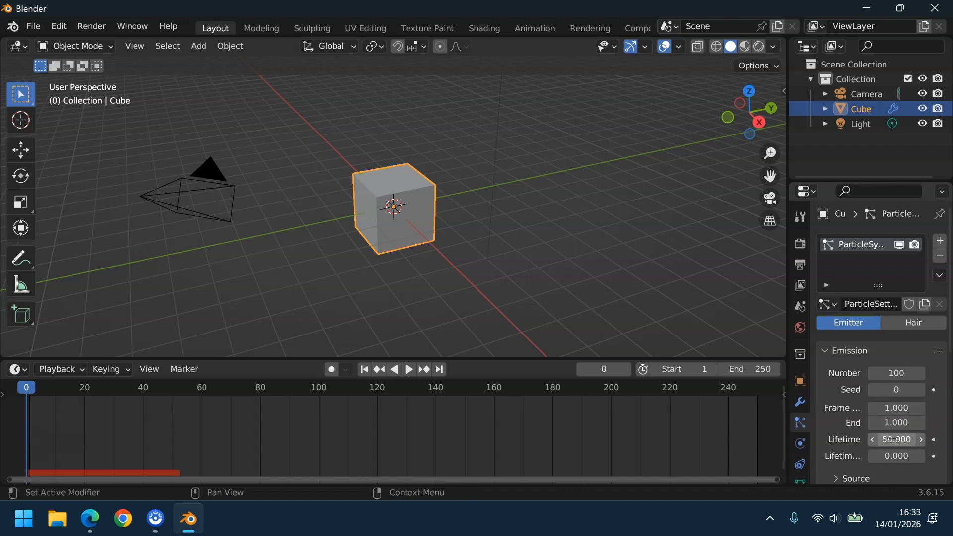
{"action": "left_click_drag", "start_coordinate": [949, 342], "coordinate": [877, 396]}
{"action": "left_click", "coordinate": [825, 404]}
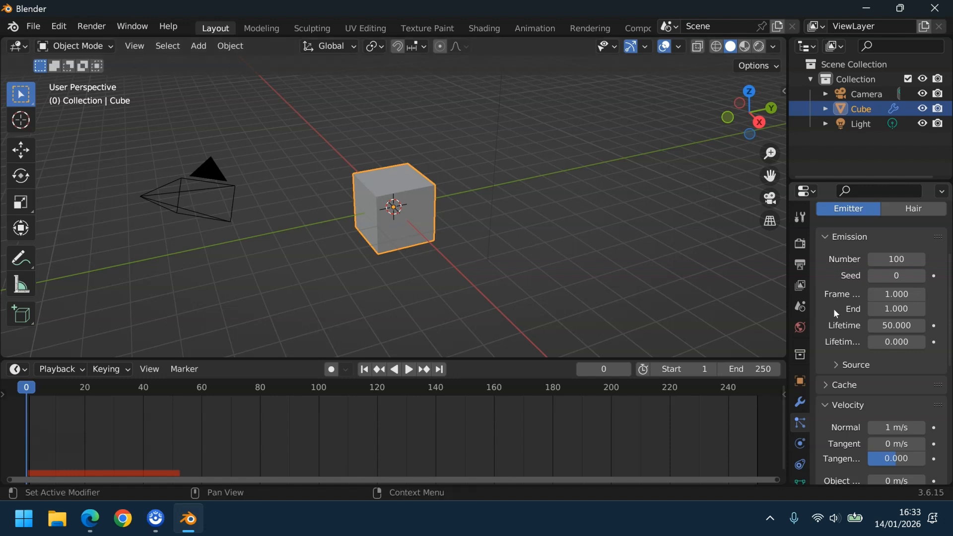
{"action": "left_click", "coordinate": [896, 258]}
{"action": "type", "text": "1000"}
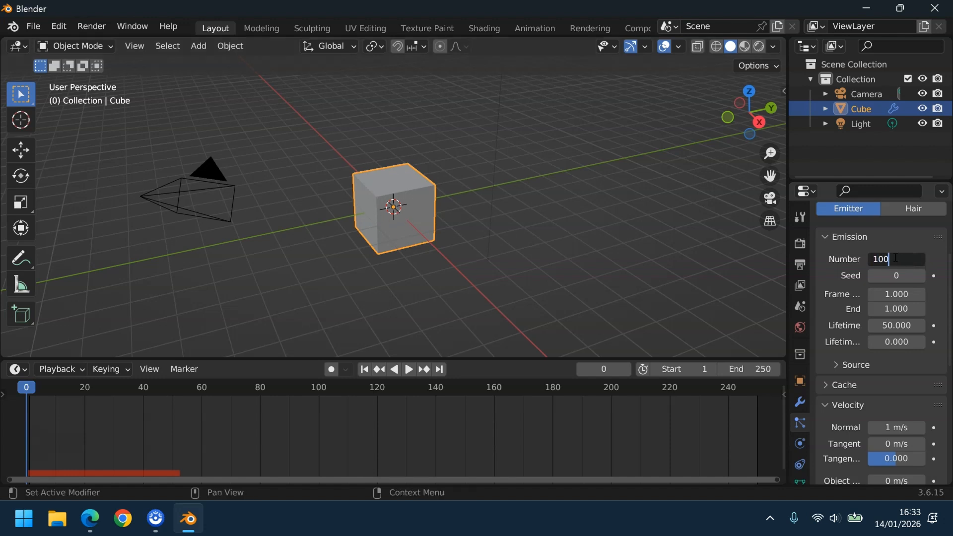
{"action": "key", "text": "Return"}
Step: Preview the explosion with 1000 particles, stop playback, and return to frame 0
{"action": "left_click", "coordinate": [403, 373]}
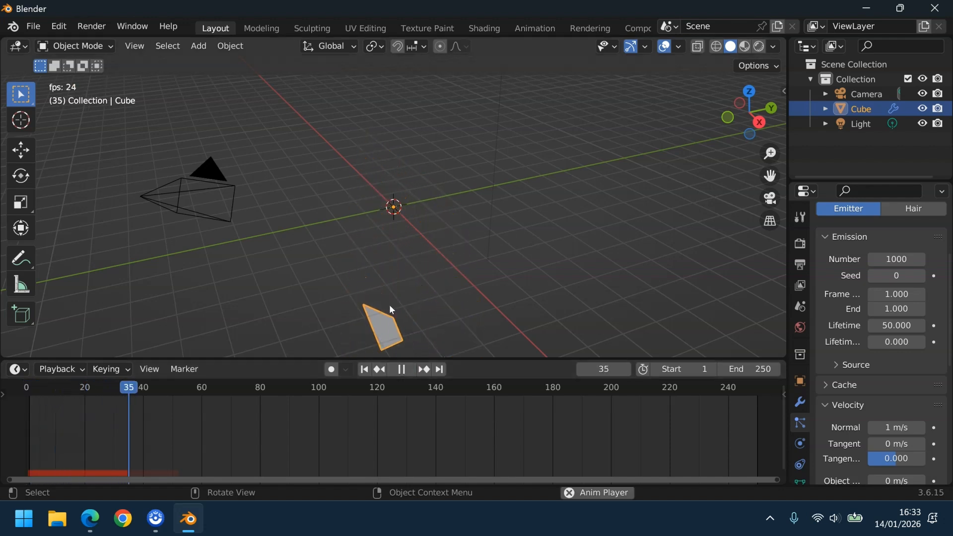
{"action": "left_click", "coordinate": [402, 371]}
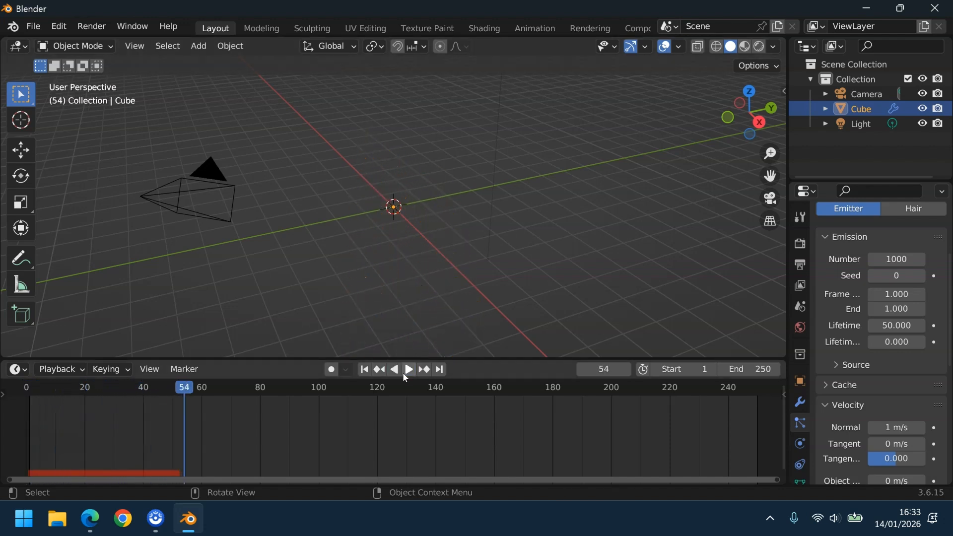
{"action": "left_click", "coordinate": [366, 371]}
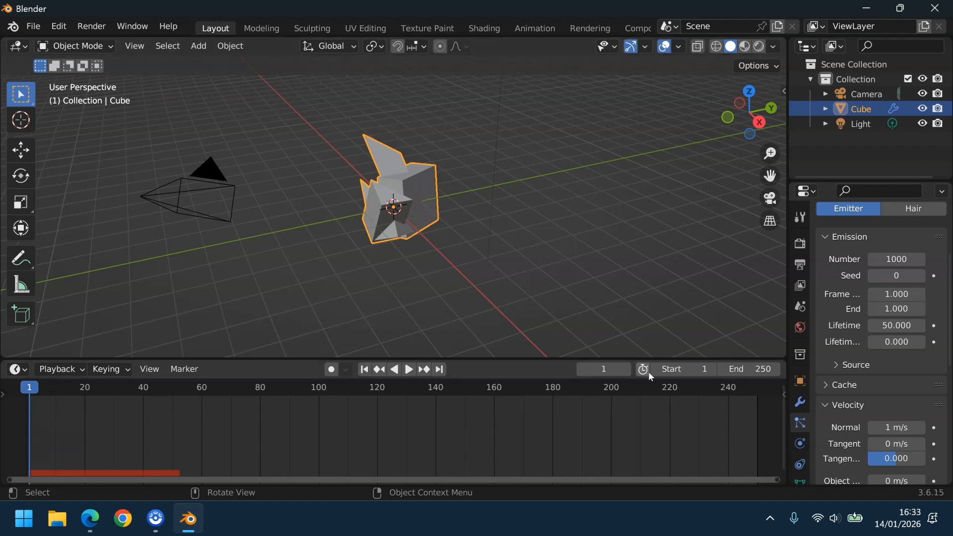
{"action": "left_click", "coordinate": [581, 369]}
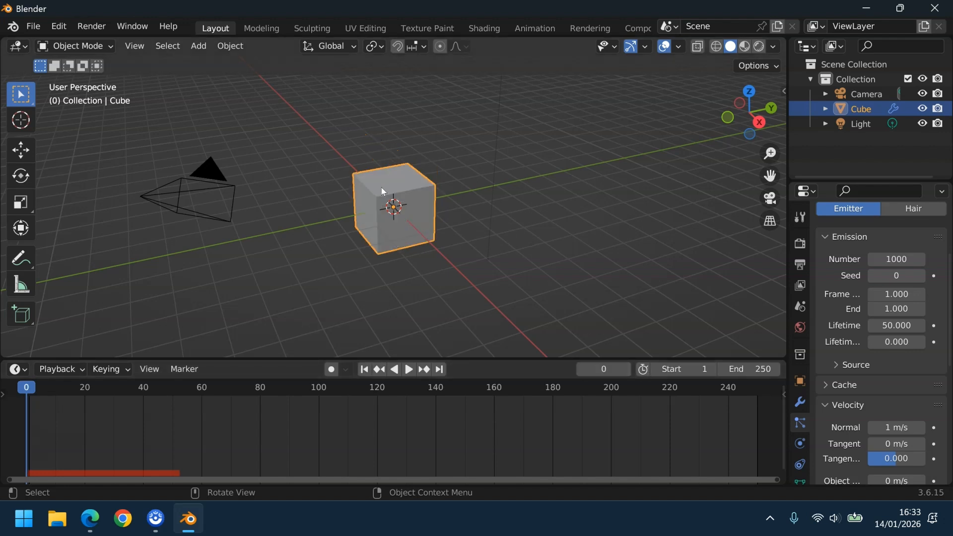
Step: Subdivide the whole cube mesh in Edit Mode with 10 cuts
{"action": "left_click", "coordinate": [106, 48]}
{"action": "left_click", "coordinate": [96, 78]}
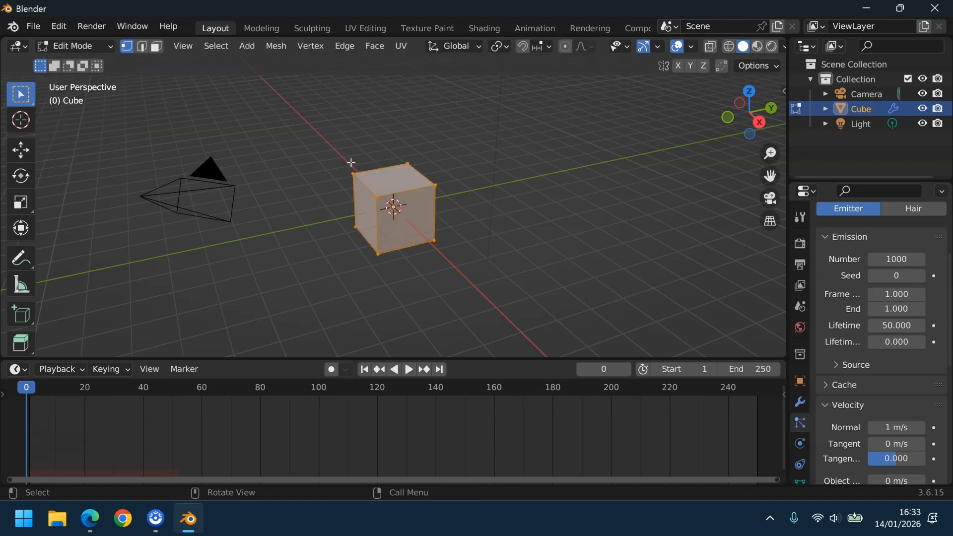
{"action": "right_click", "coordinate": [394, 196]}
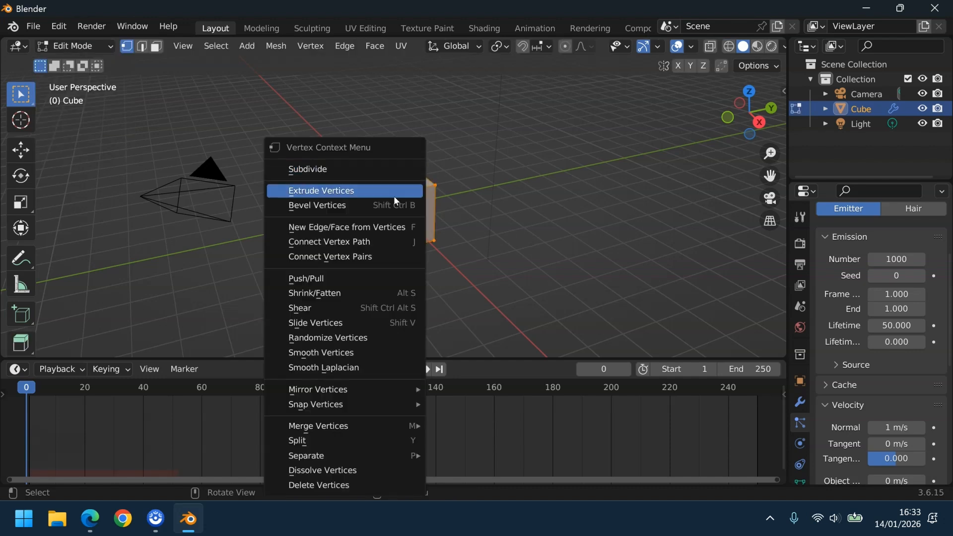
{"action": "left_click", "coordinate": [314, 171]}
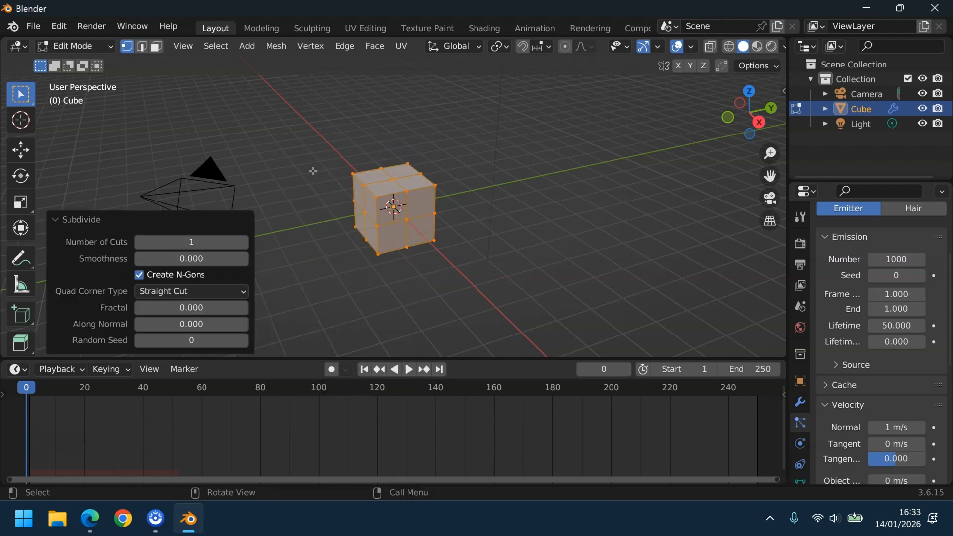
{"action": "left_click", "coordinate": [243, 243]}
{"action": "left_click", "coordinate": [243, 243]}
{"action": "left_click", "coordinate": [243, 244]}
{"action": "left_click", "coordinate": [244, 244]}
{"action": "left_click", "coordinate": [244, 243]}
{"action": "left_click", "coordinate": [243, 243]}
{"action": "left_click", "coordinate": [243, 244]}
{"action": "left_click", "coordinate": [243, 243]}
{"action": "left_click", "coordinate": [244, 244]}
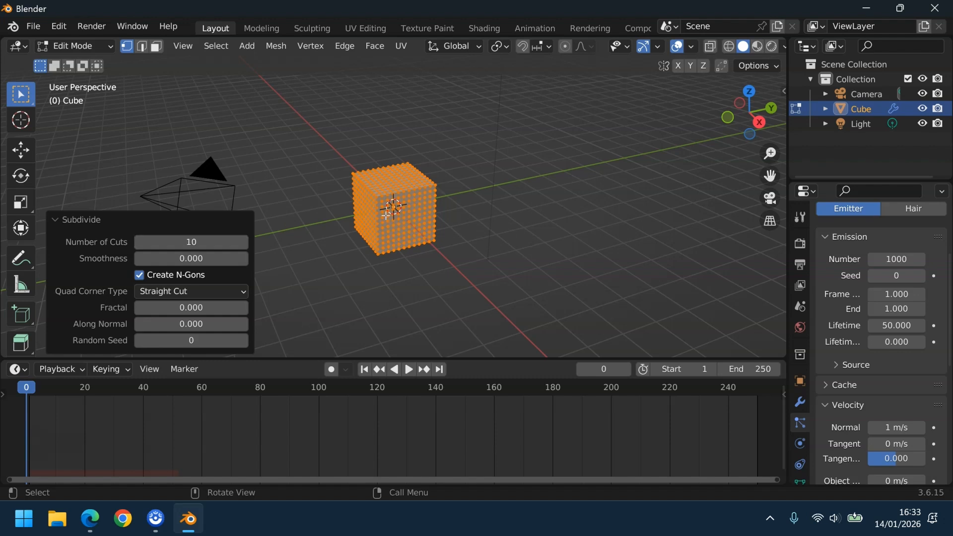
Step: Try subdividing the entire cube mesh a second time with one cut, and undo that subdivision
{"action": "left_click", "coordinate": [447, 215]}
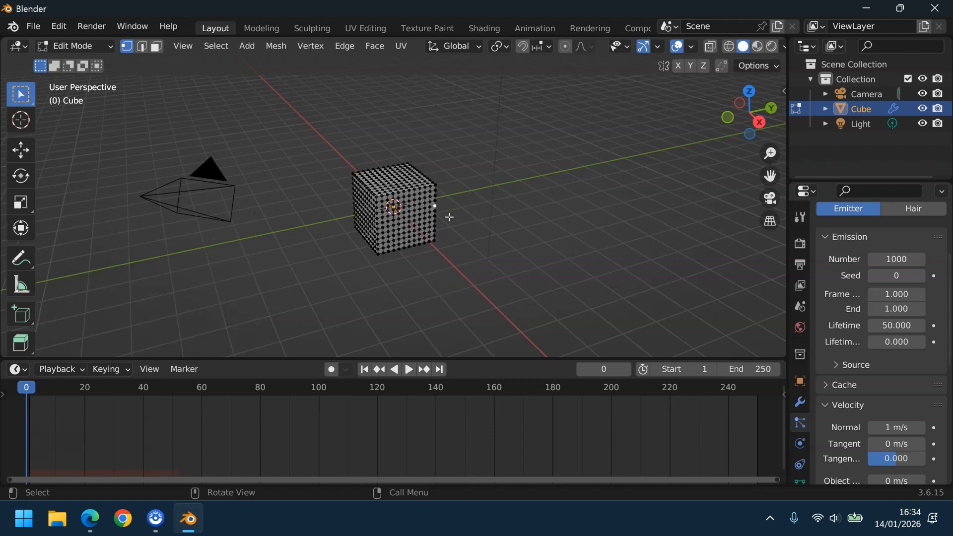
{"action": "key", "text": "a"}
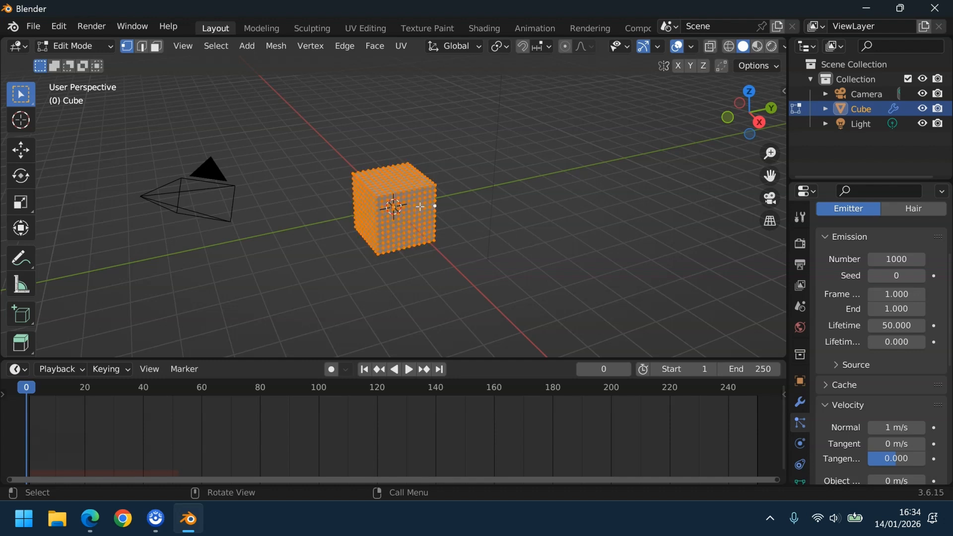
{"action": "right_click", "coordinate": [420, 207]}
{"action": "left_click", "coordinate": [361, 174]}
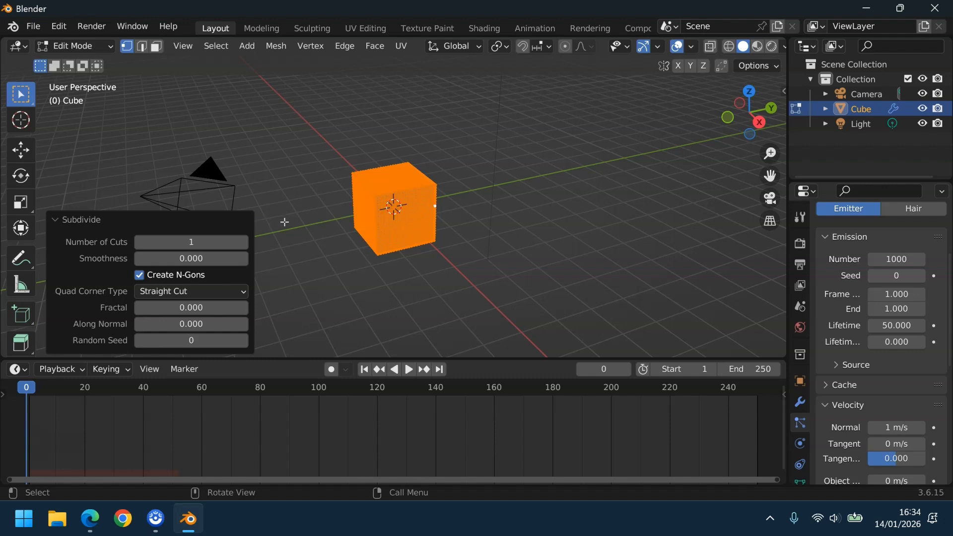
{"action": "key", "text": "alt+a"}
{"action": "key", "text": "a"}
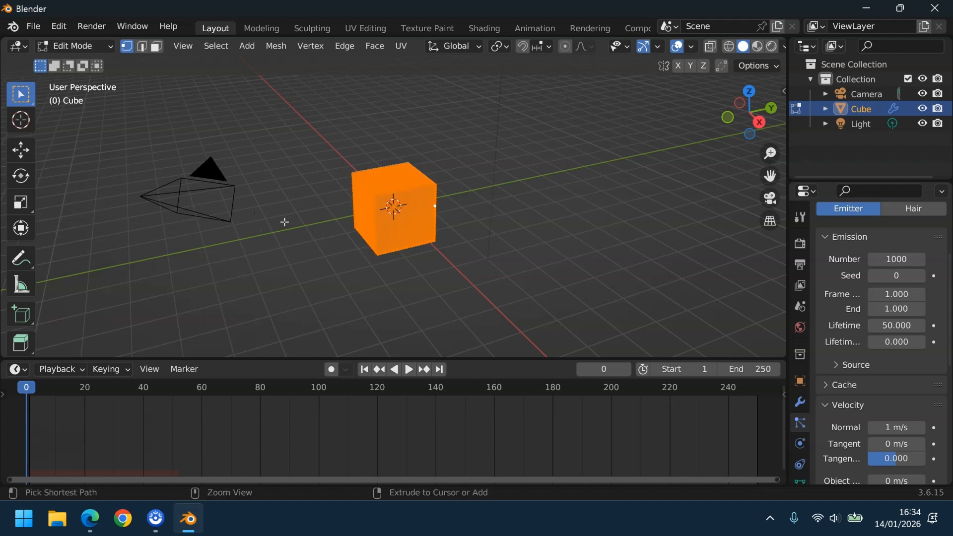
{"action": "key", "text": "ctrl+z"}
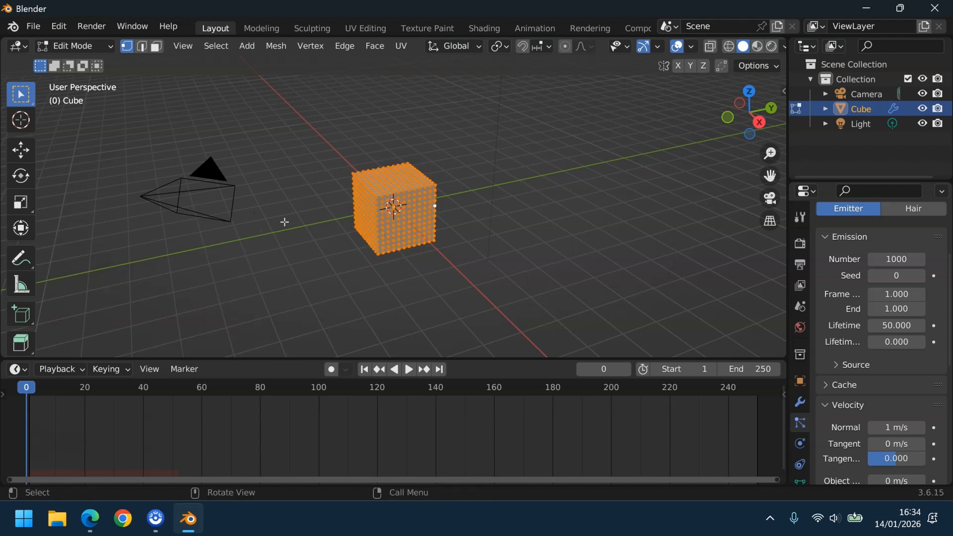
Step: Deselect all of the cube's vertices and return to Object Mode
{"action": "key", "text": "alt+a"}
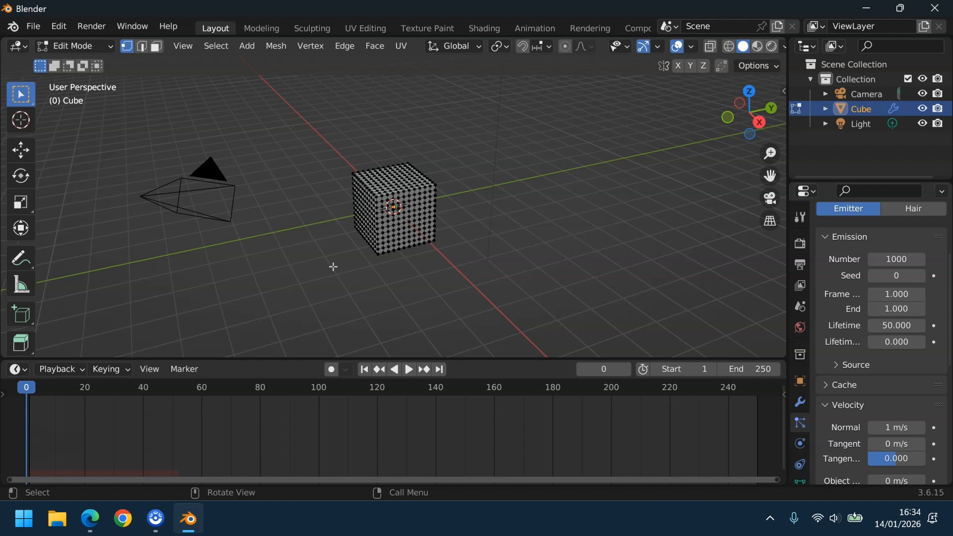
{"action": "left_click", "coordinate": [109, 47]}
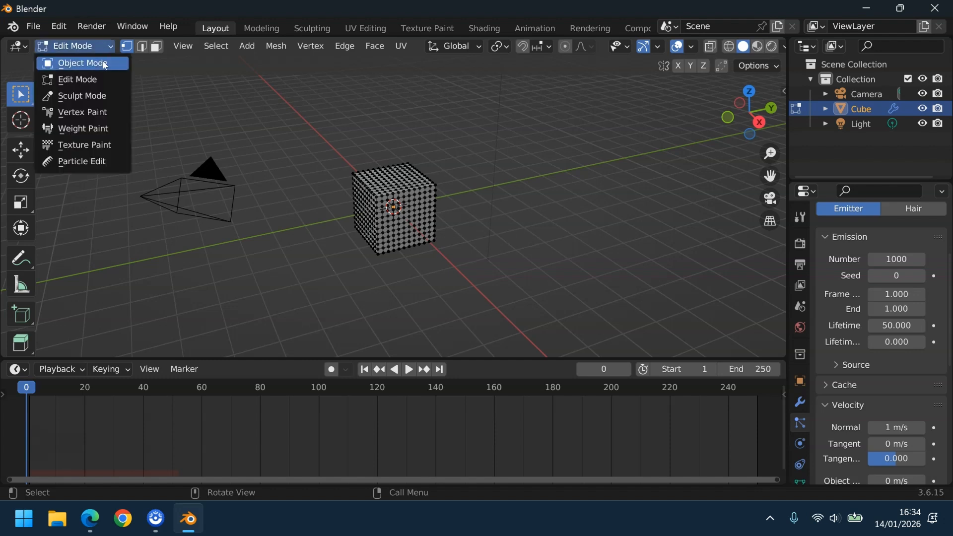
{"action": "left_click", "coordinate": [105, 64]}
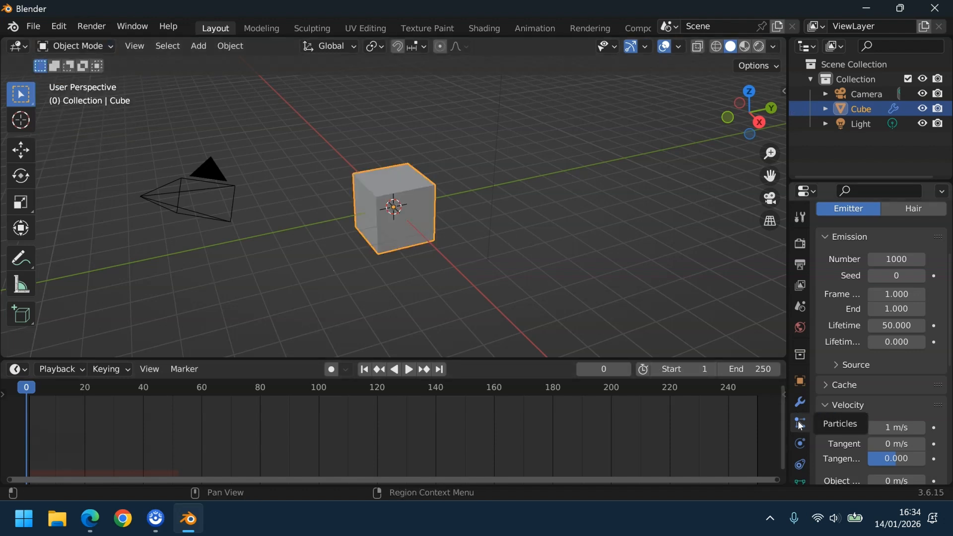
Step: Play the explosion of the subdivided cube, stop it, and go back to frame 0
{"action": "left_click", "coordinate": [409, 370]}
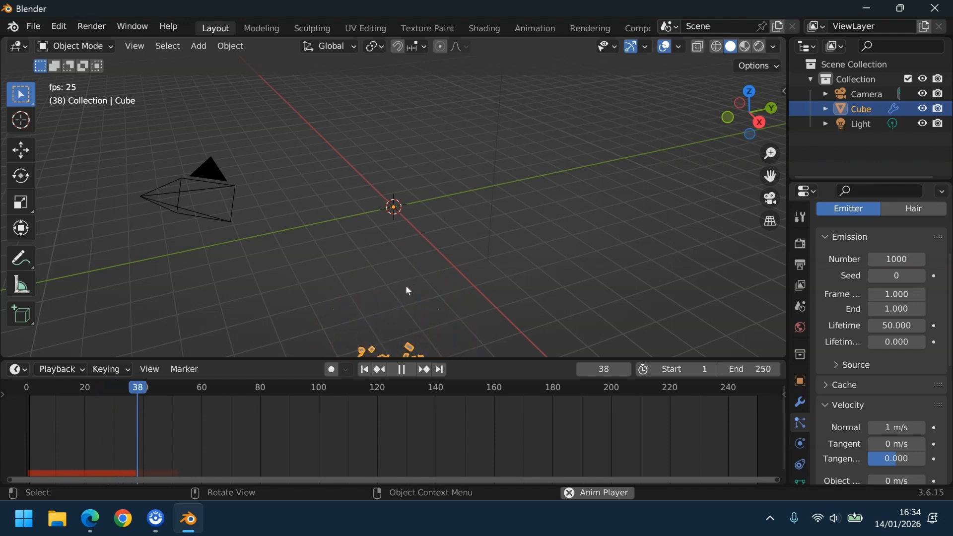
{"action": "left_click", "coordinate": [401, 370]}
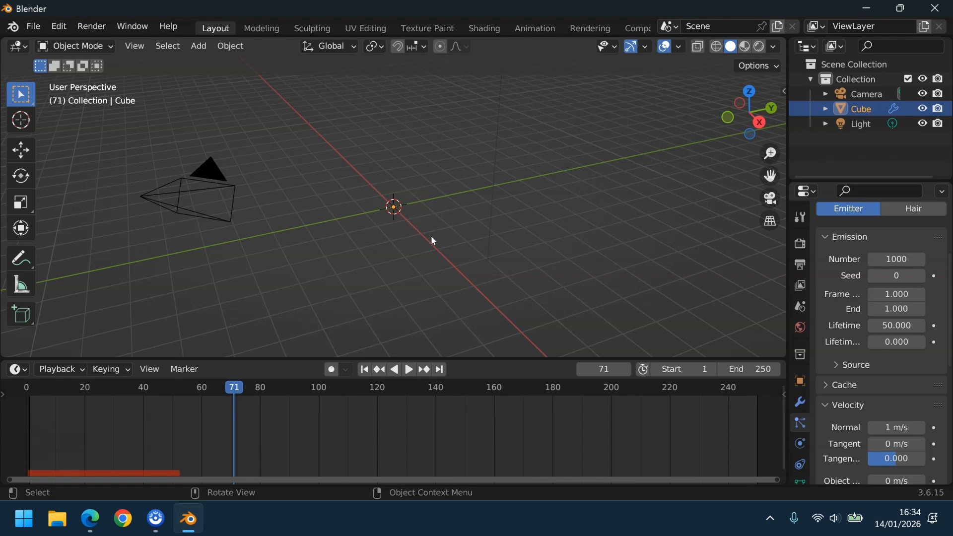
{"action": "left_click", "coordinate": [365, 370]}
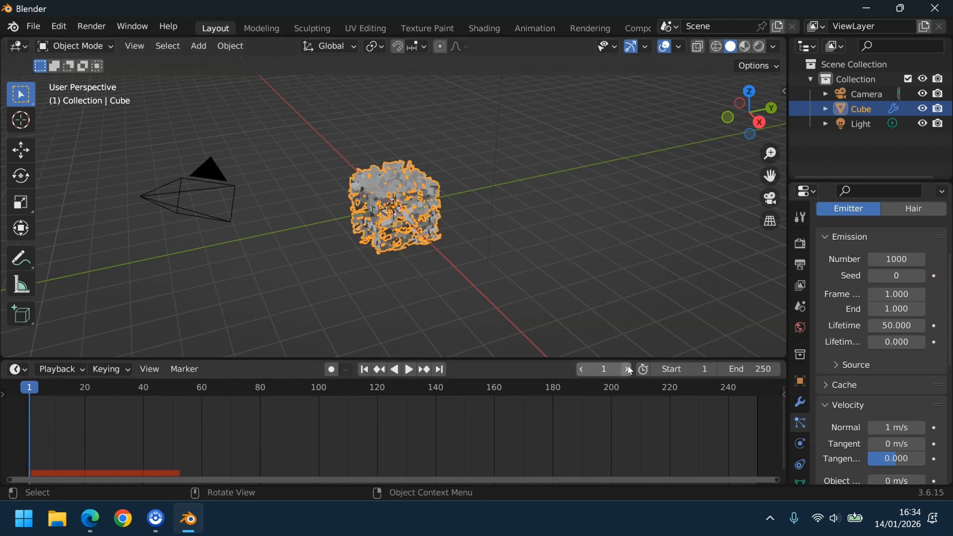
{"action": "left_click", "coordinate": [581, 370]}
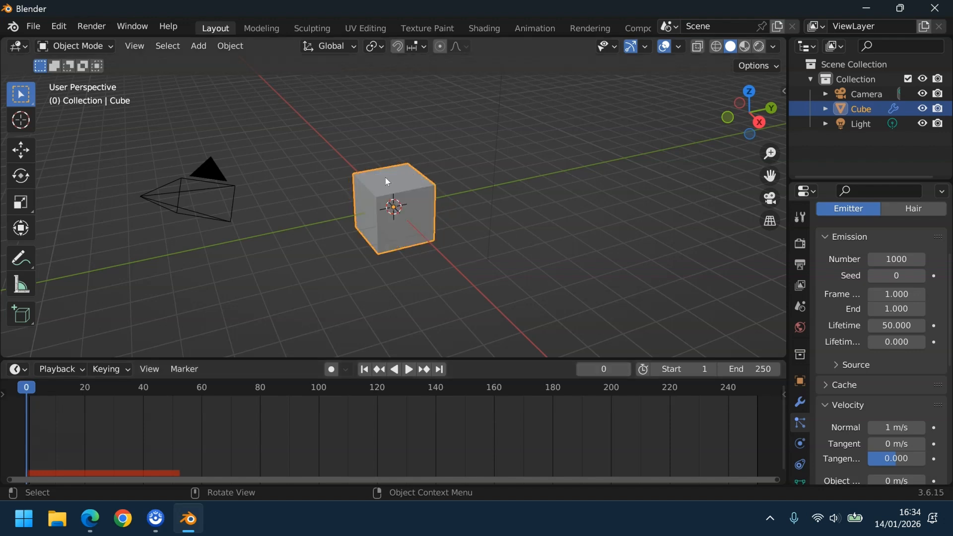
Step: Add a plane mesh at the origin and scale it by about 5.74 in X and Y
{"action": "left_click", "coordinate": [199, 46]}
{"action": "mouse_move", "coordinate": [211, 63]}
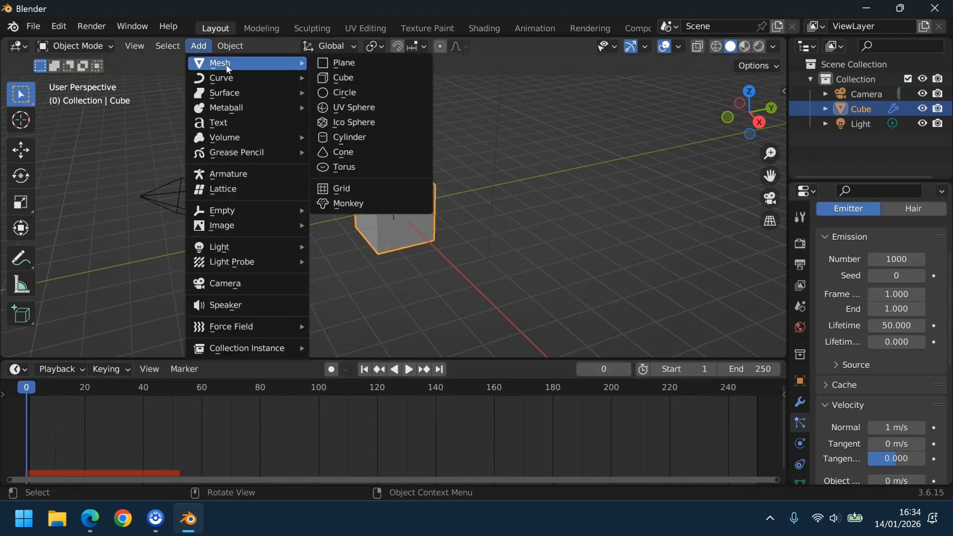
{"action": "left_click", "coordinate": [343, 64]}
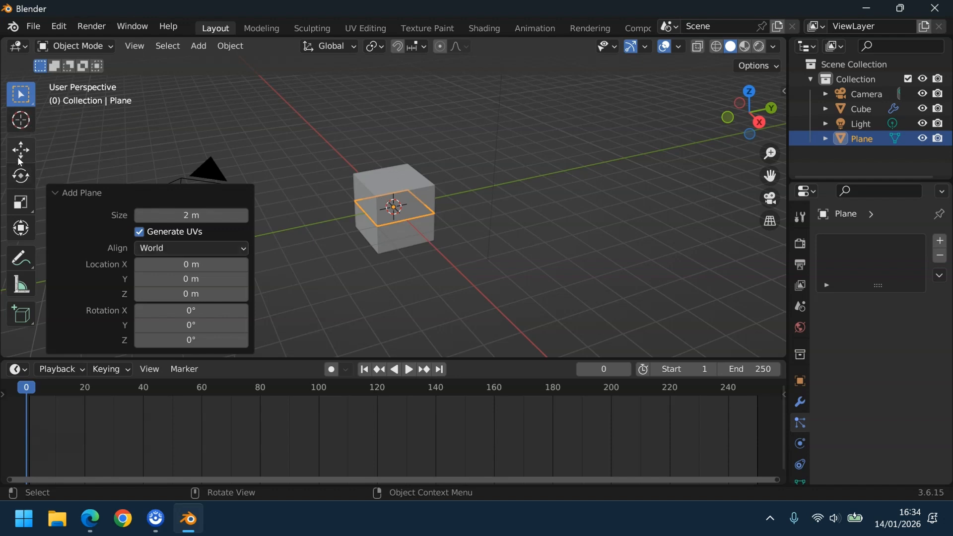
{"action": "left_click", "coordinate": [20, 176]}
{"action": "left_click", "coordinate": [21, 202]}
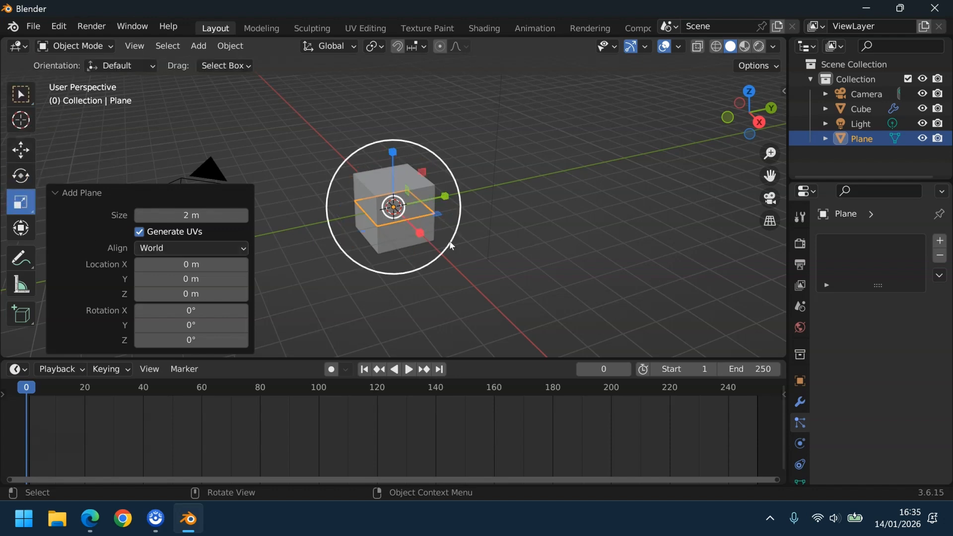
{"action": "left_click_drag", "start_coordinate": [442, 218], "coordinate": [664, 265]}
Step: Lower the plane about 1.08 m along Z so it sits just beneath the cube
{"action": "left_click", "coordinate": [760, 125]}
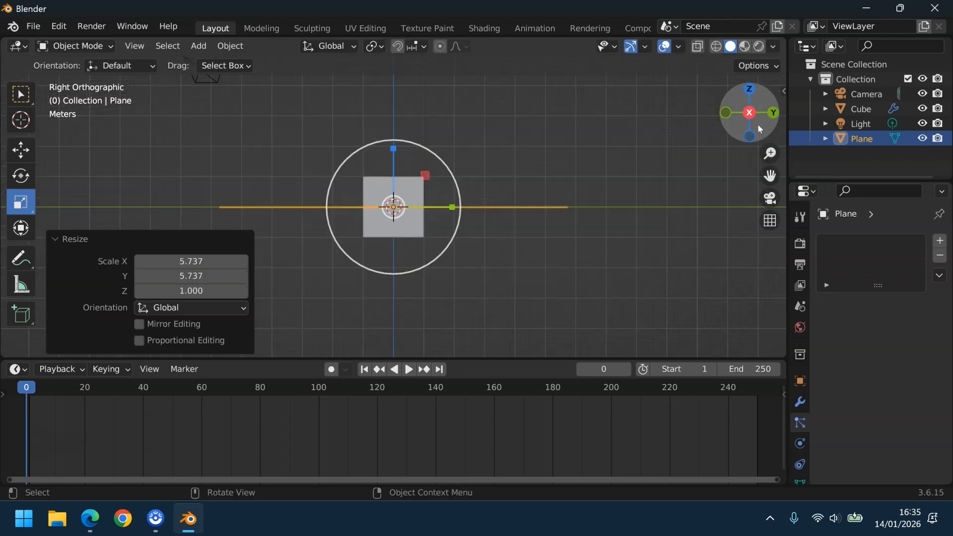
{"action": "left_click", "coordinate": [31, 148]}
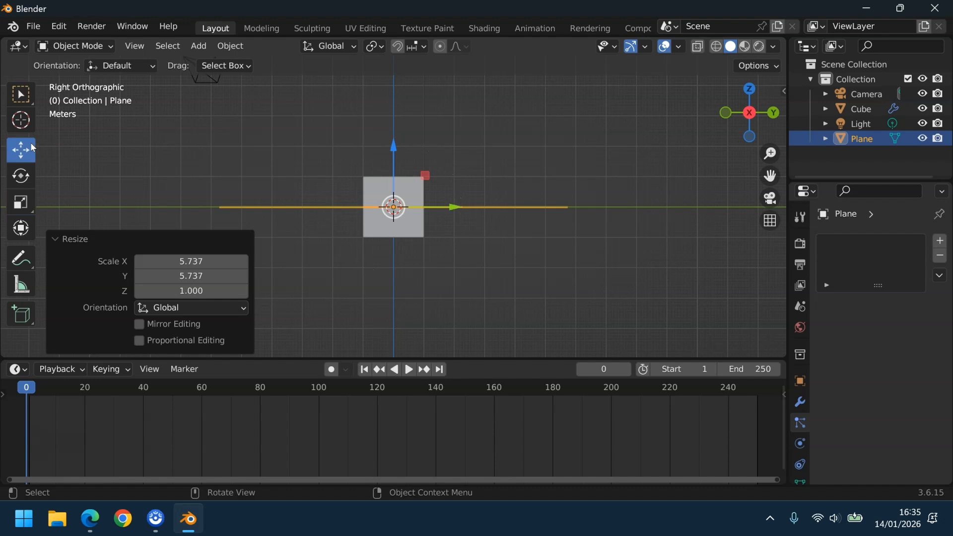
{"action": "left_click_drag", "start_coordinate": [394, 145], "coordinate": [394, 179]}
{"action": "left_click_drag", "start_coordinate": [744, 124], "coordinate": [750, 149]}
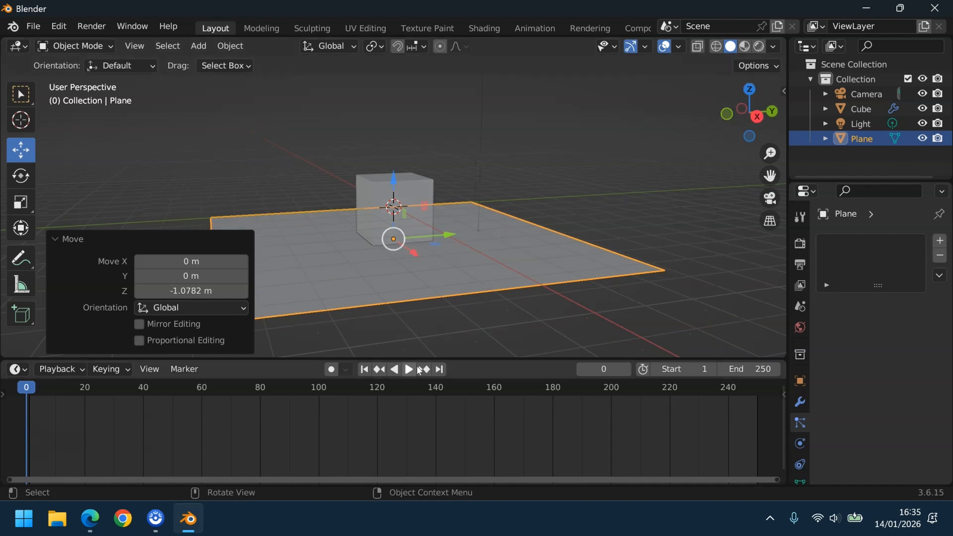
Step: Play the explosion with the lowered plane in place, stop it, and return to frame 0
{"action": "left_click", "coordinate": [408, 370]}
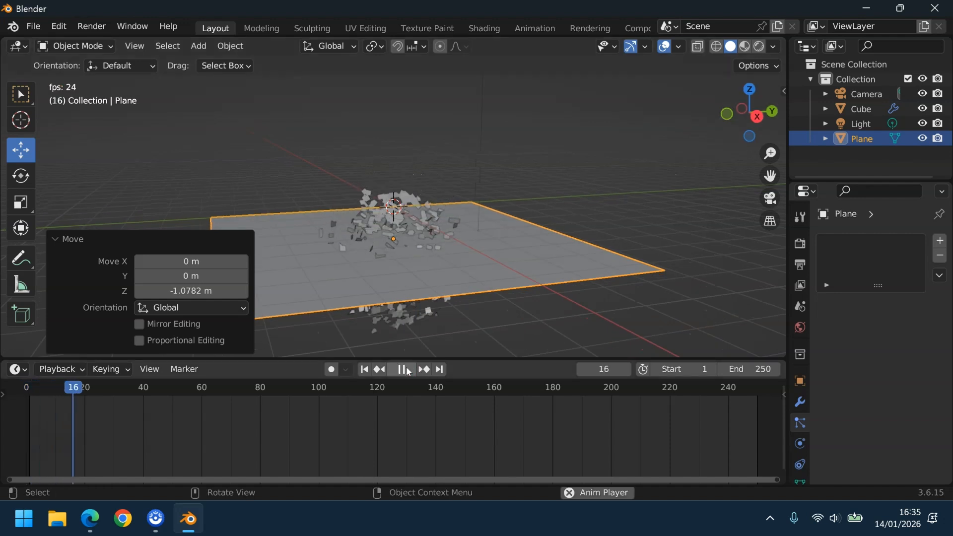
{"action": "left_click", "coordinate": [402, 370]}
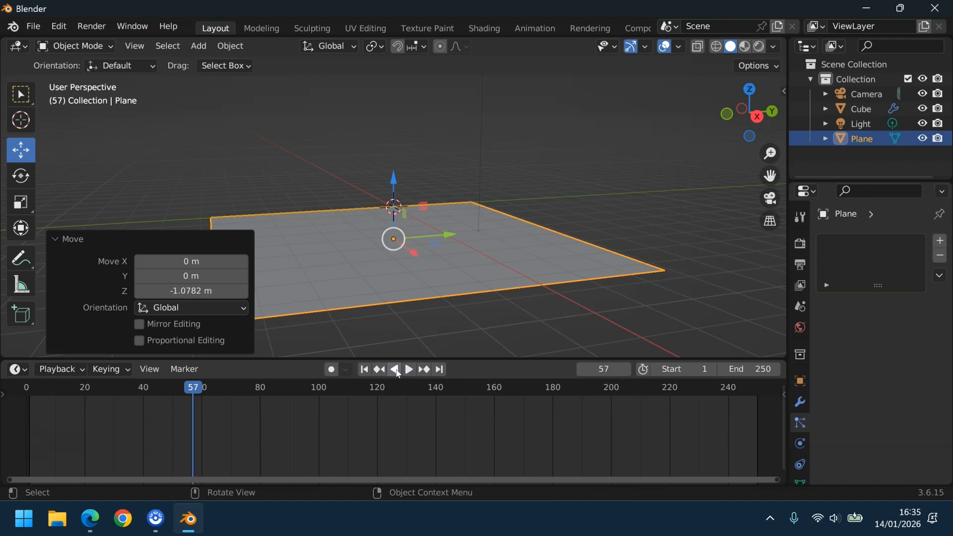
{"action": "left_click", "coordinate": [364, 371]}
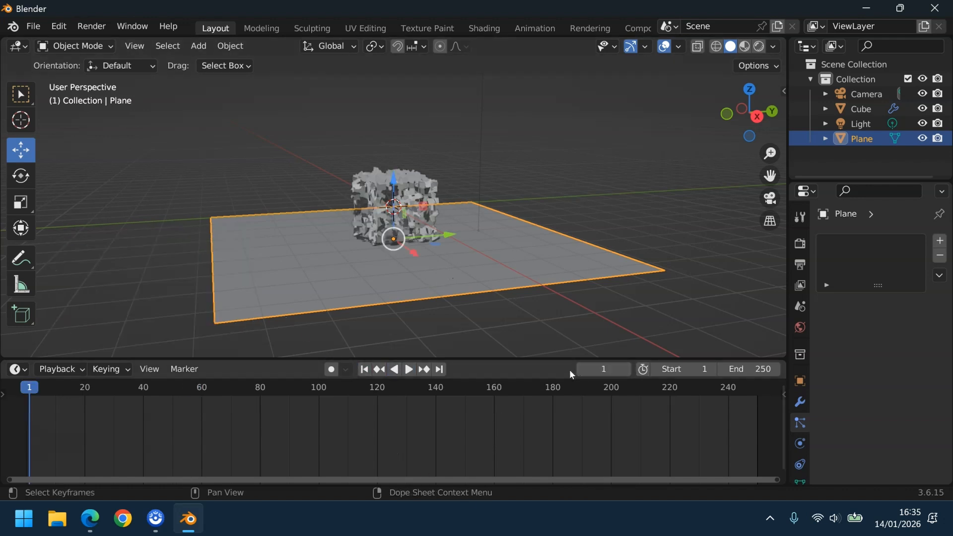
{"action": "left_click", "coordinate": [585, 370]}
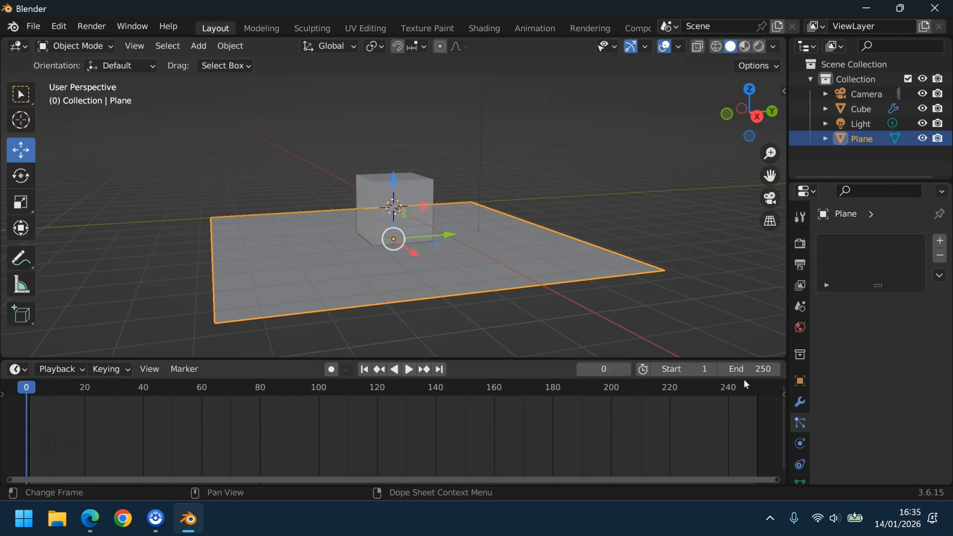
Step: Give the plane rigid body physics of type Passive and add collision physics to it
{"action": "left_click", "coordinate": [801, 444]}
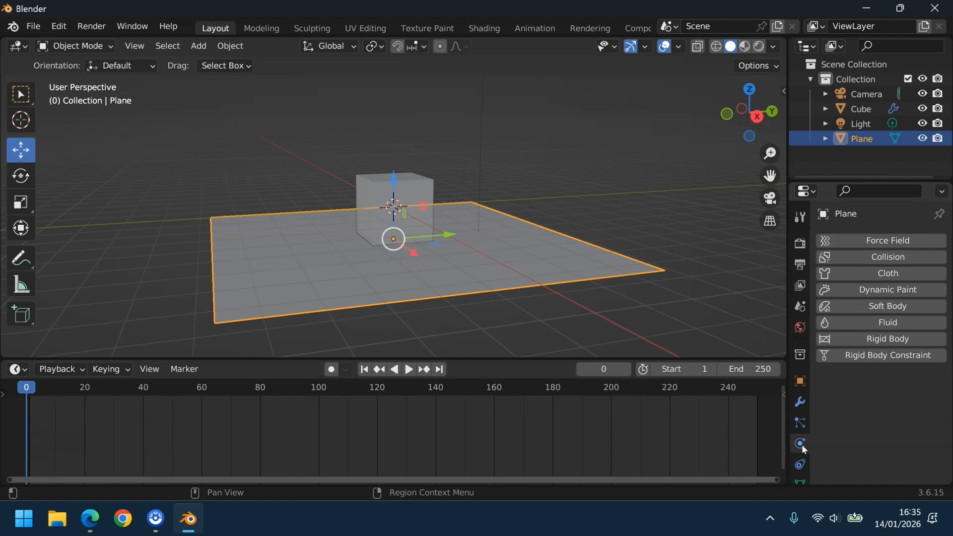
{"action": "left_click", "coordinate": [905, 340]}
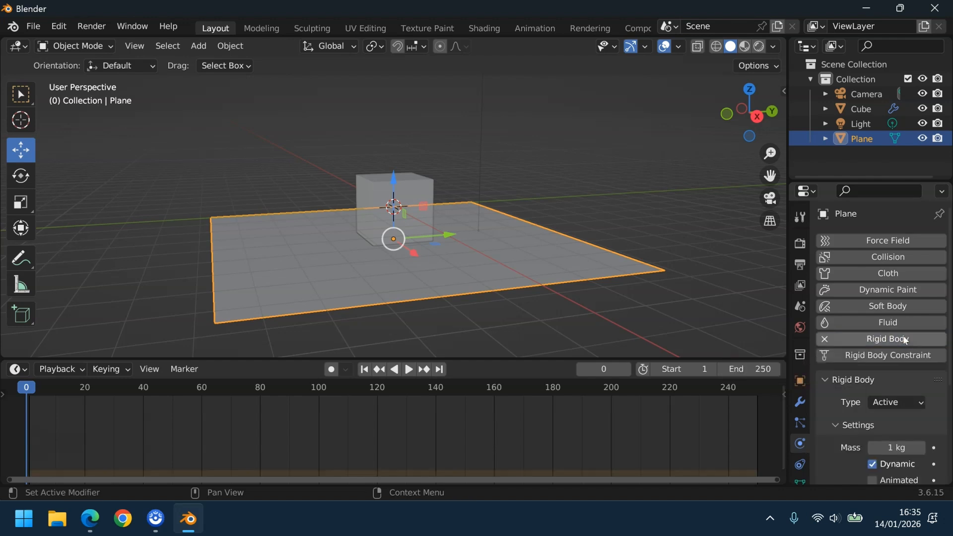
{"action": "left_click", "coordinate": [886, 404]}
{"action": "left_click", "coordinate": [885, 435]}
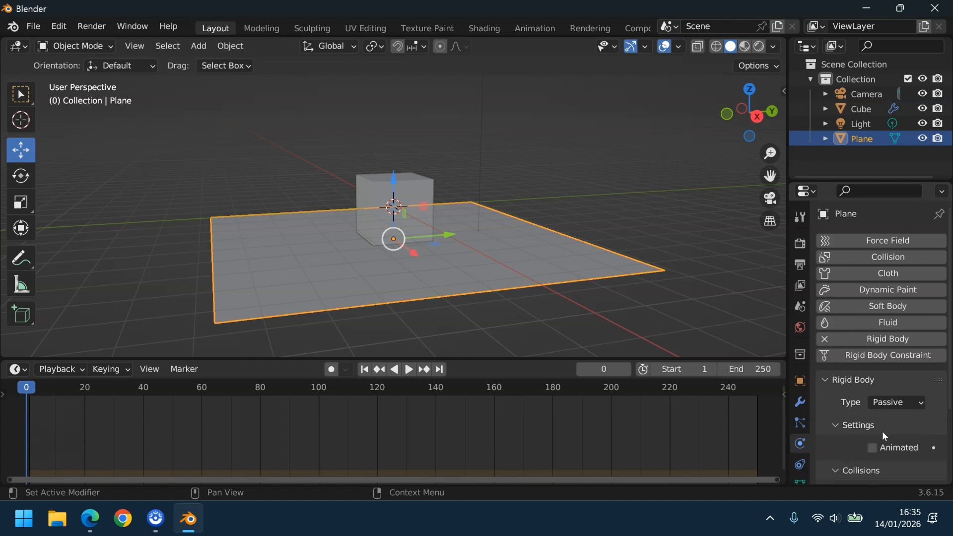
{"action": "left_click", "coordinate": [893, 256]}
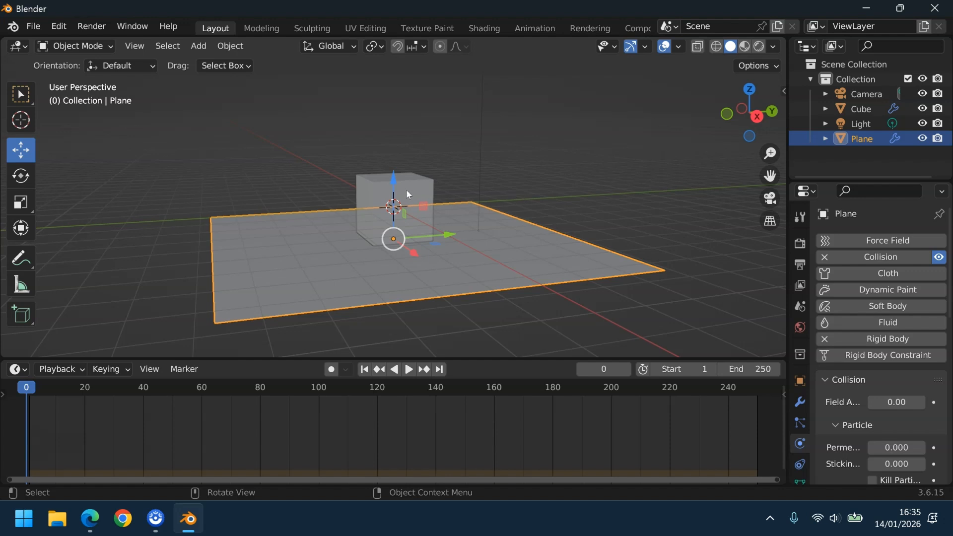
Step: Add rigid body and collision physics to the cube, and play the animation briefly to check it
{"action": "left_click", "coordinate": [388, 192]}
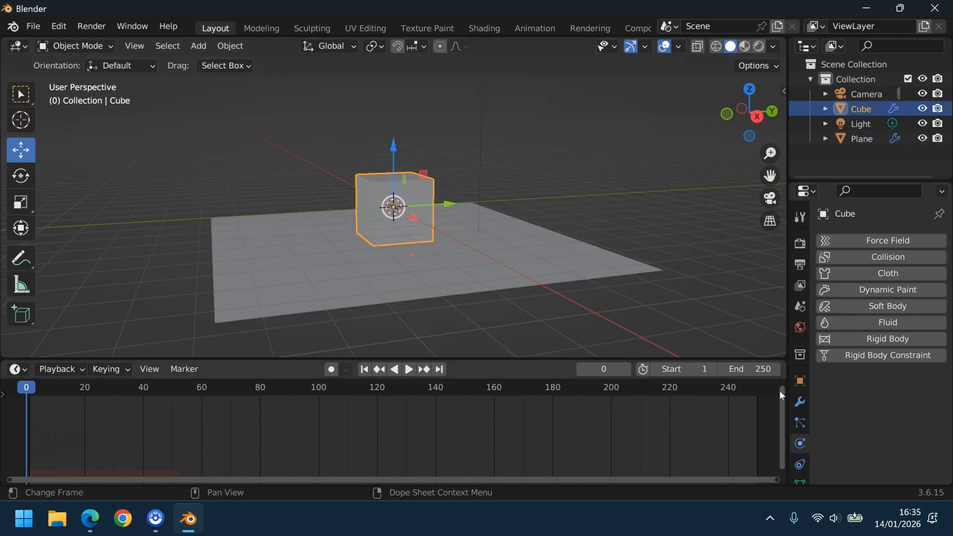
{"action": "left_click", "coordinate": [894, 338]}
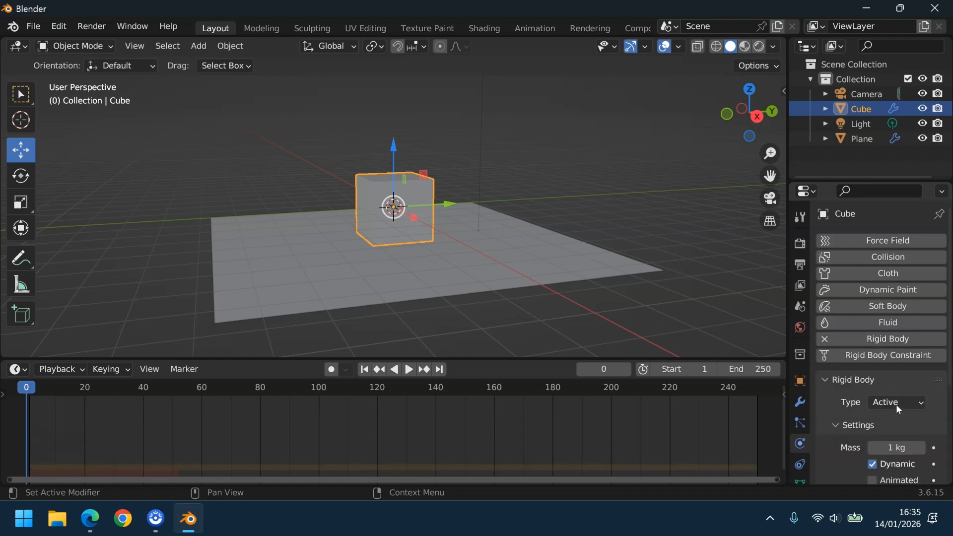
{"action": "left_click", "coordinate": [891, 258]}
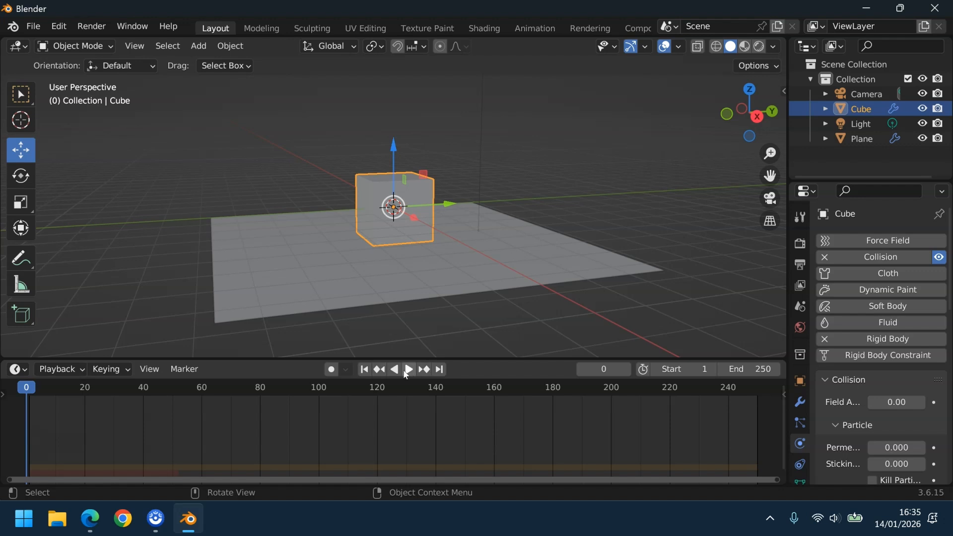
{"action": "left_click", "coordinate": [406, 372]}
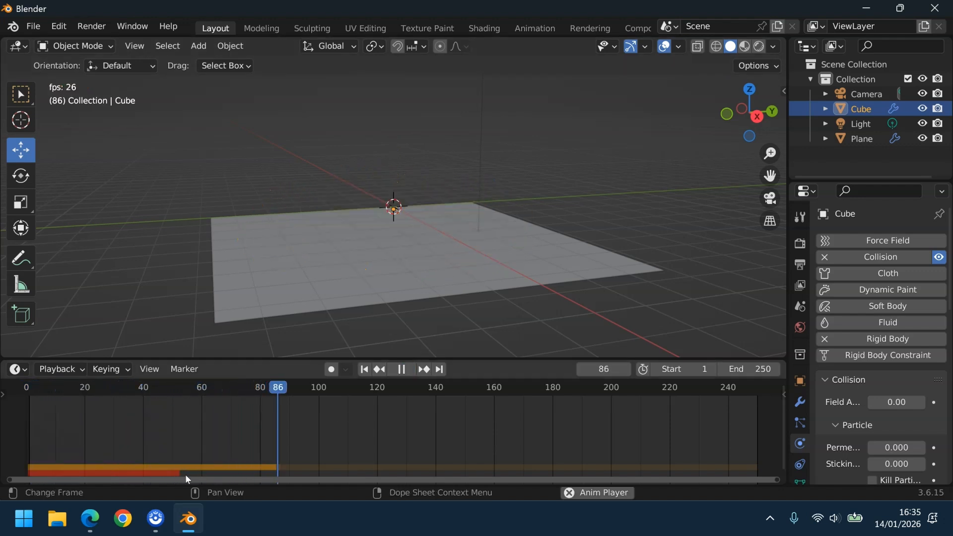
{"action": "left_click", "coordinate": [401, 369]}
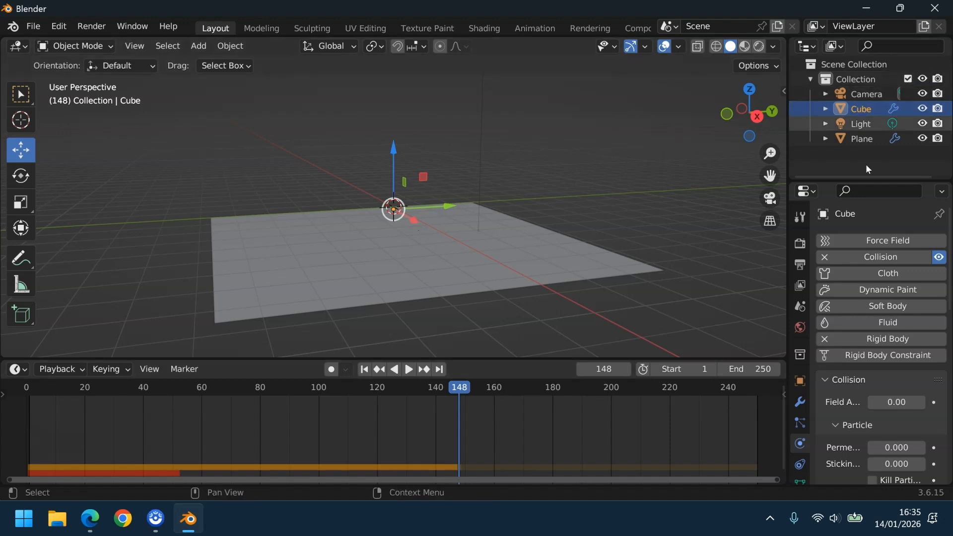
Step: Set the lifetime of the cube's explosion particles to 250 frames
{"action": "left_click", "coordinate": [800, 423]}
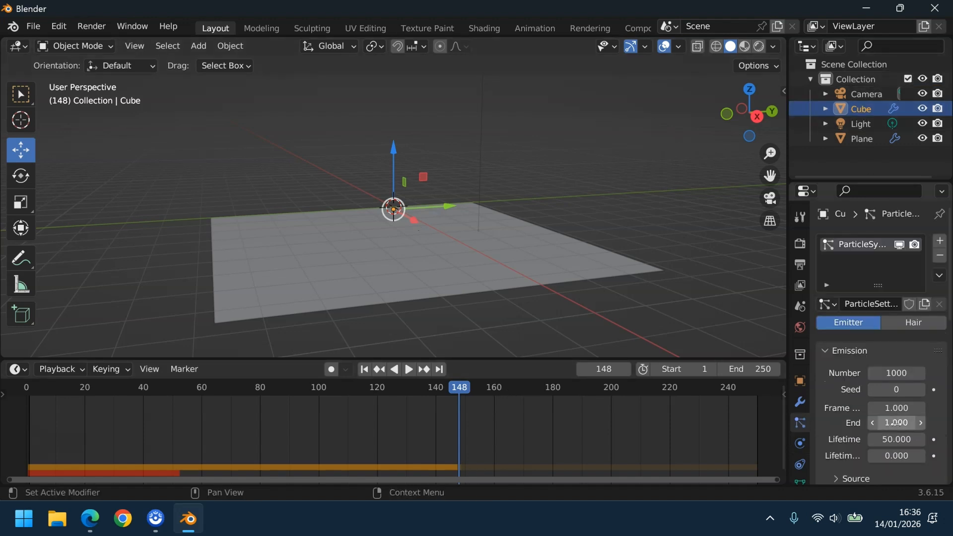
{"action": "left_click", "coordinate": [905, 441]}
{"action": "type", "text": "2"}
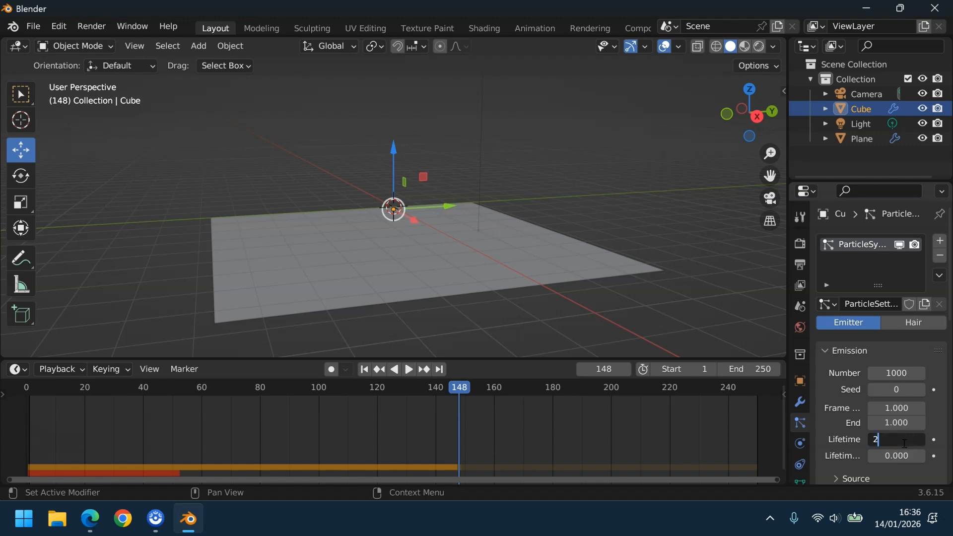
{"action": "type", "text": "50"}
{"action": "key", "text": "Return"}
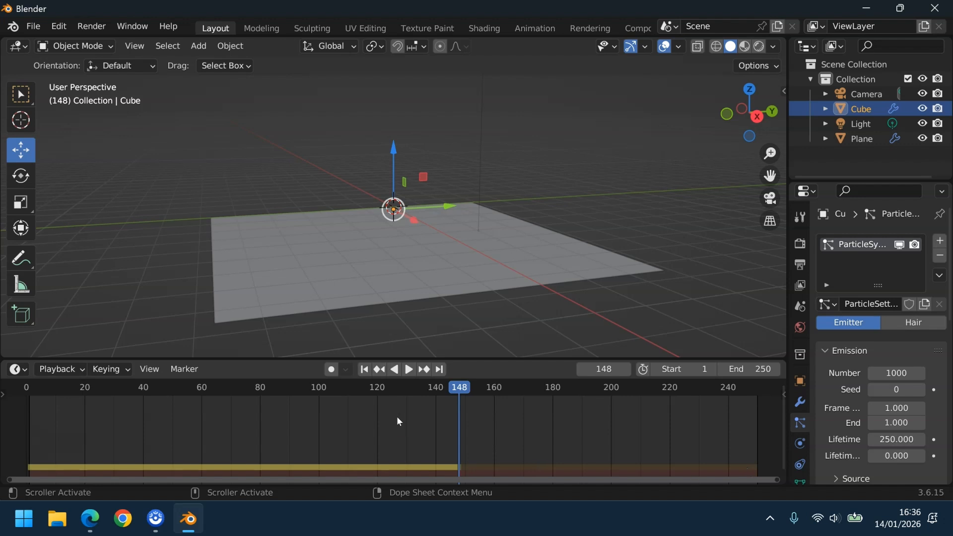
Step: Play the explosion from the first frame with the longer particle lifetime, and stop it
{"action": "left_click", "coordinate": [365, 371]}
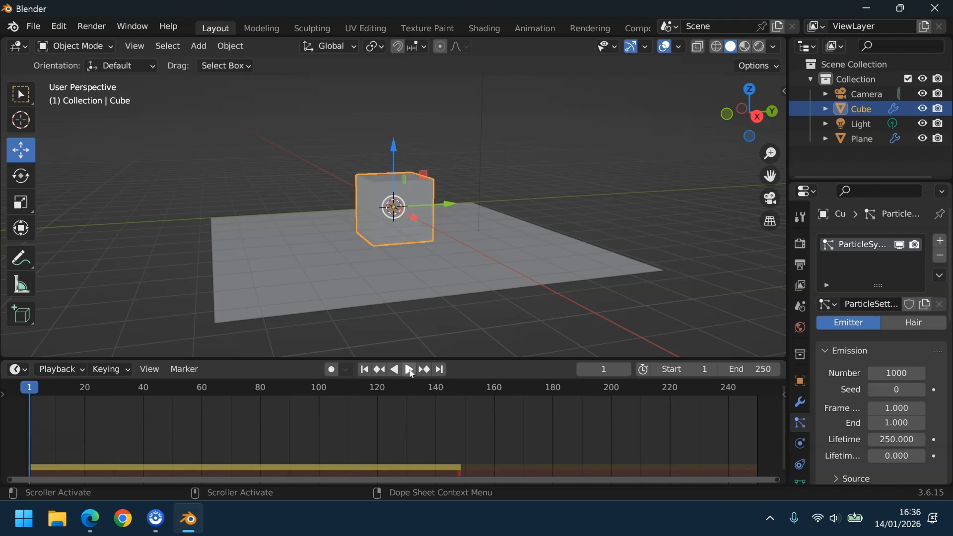
{"action": "left_click", "coordinate": [410, 370]}
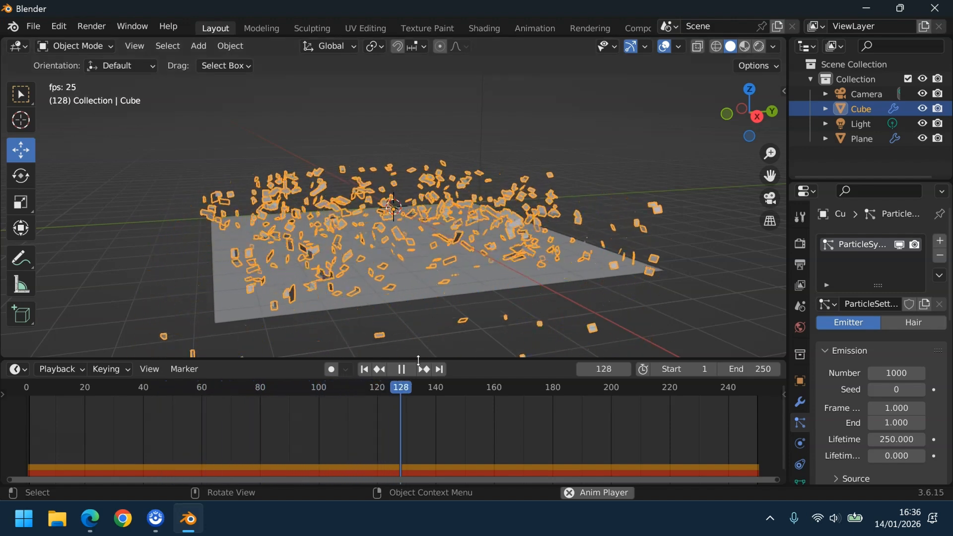
{"action": "left_click", "coordinate": [402, 370]}
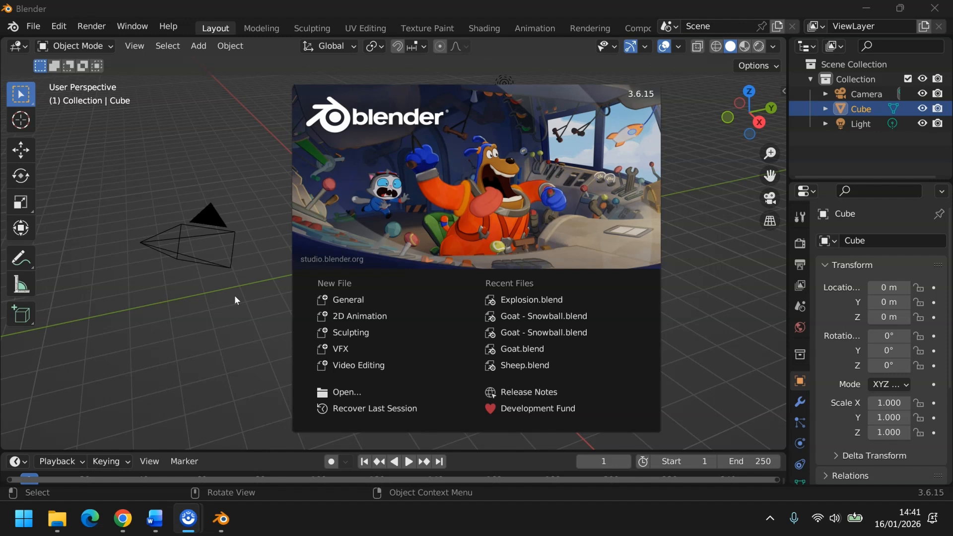
Step: Dismiss the splash screen of the new file, add a plane mesh, and scale it by about 5.18 in X and Y
{"action": "left_click", "coordinate": [209, 365]}
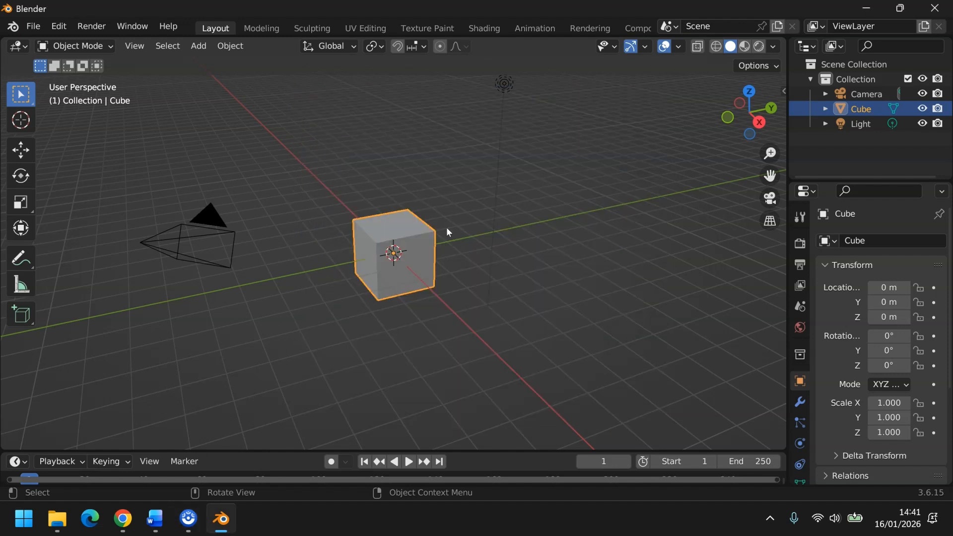
{"action": "left_click", "coordinate": [207, 45]}
{"action": "mouse_move", "coordinate": [230, 46]}
{"action": "mouse_move", "coordinate": [226, 66]}
{"action": "mouse_move", "coordinate": [199, 46]}
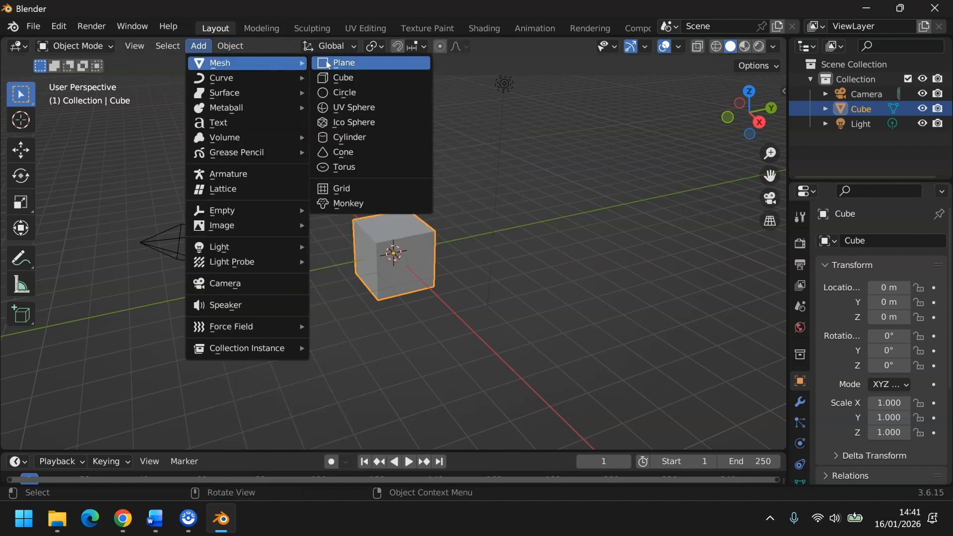
{"action": "left_click", "coordinate": [344, 61]}
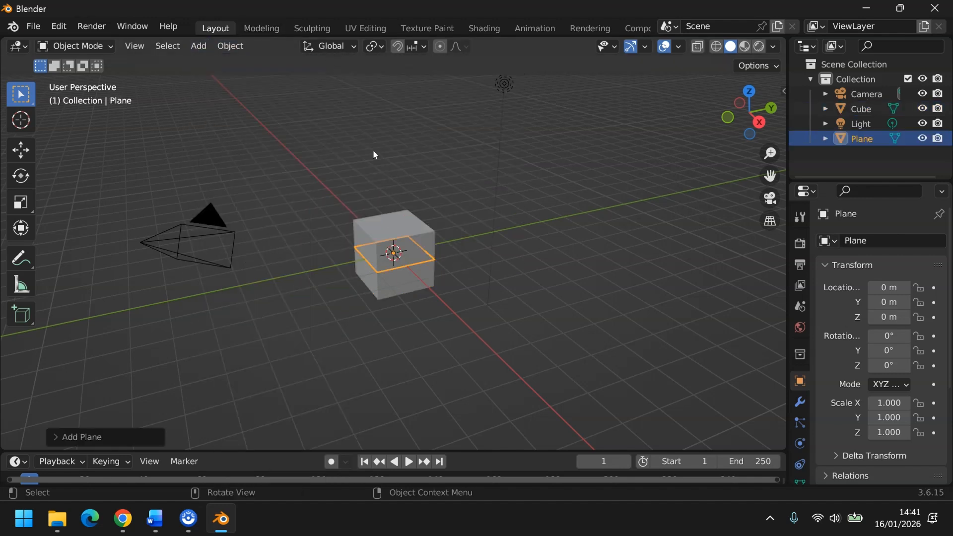
{"action": "left_click", "coordinate": [24, 202]}
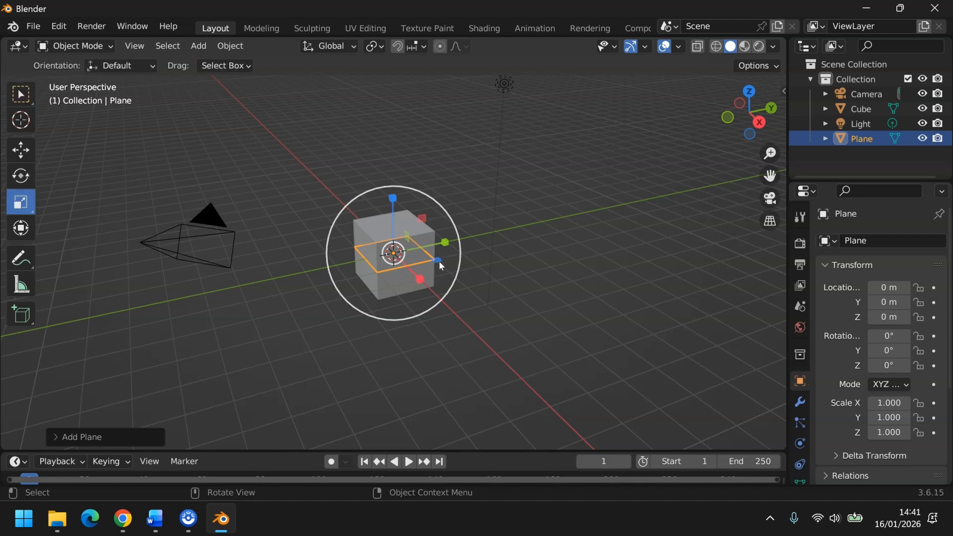
{"action": "left_click_drag", "start_coordinate": [436, 261], "coordinate": [619, 295]}
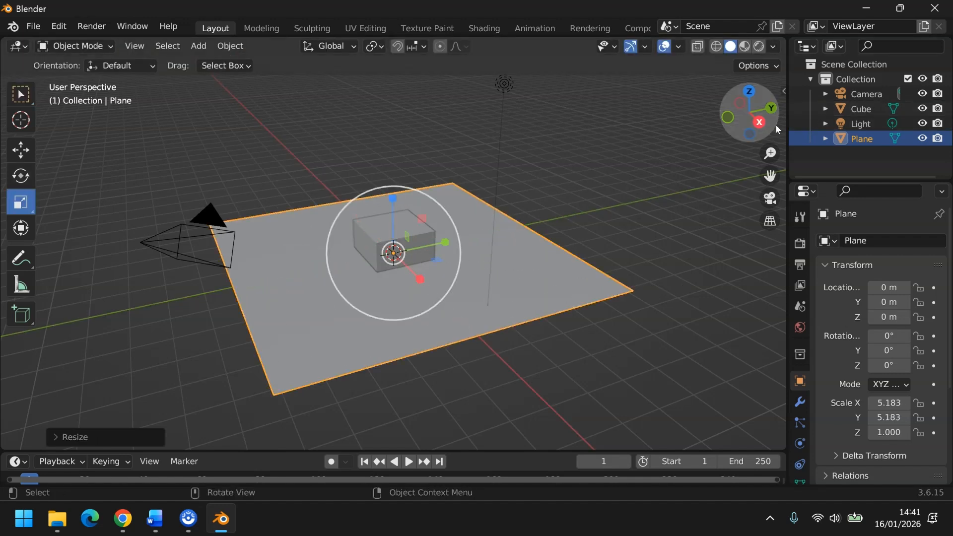
Step: Move the new plane down about 1.13 m along Z to just below the cube
{"action": "left_click", "coordinate": [760, 123]}
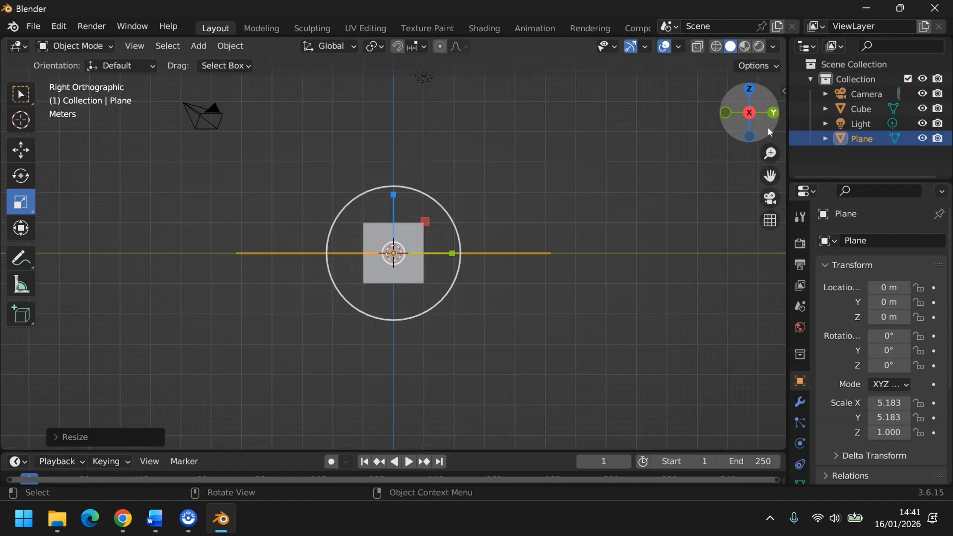
{"action": "left_click", "coordinate": [21, 150]}
{"action": "left_click_drag", "start_coordinate": [394, 195], "coordinate": [395, 235]}
{"action": "left_click_drag", "start_coordinate": [752, 139], "coordinate": [742, 144]}
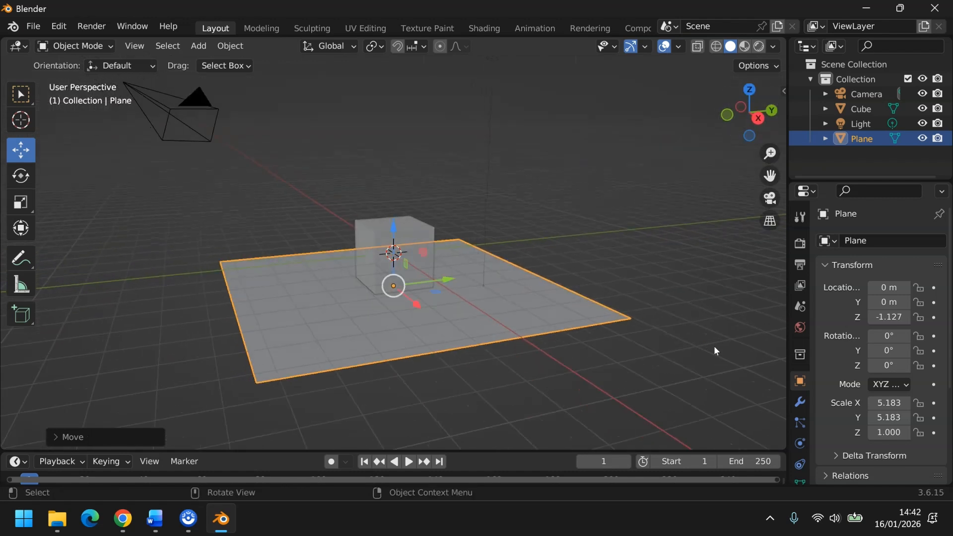
Step: Add rigid body physics to the plane with type Passive, plus collision physics
{"action": "left_click", "coordinate": [800, 445]}
{"action": "left_click", "coordinate": [876, 343]}
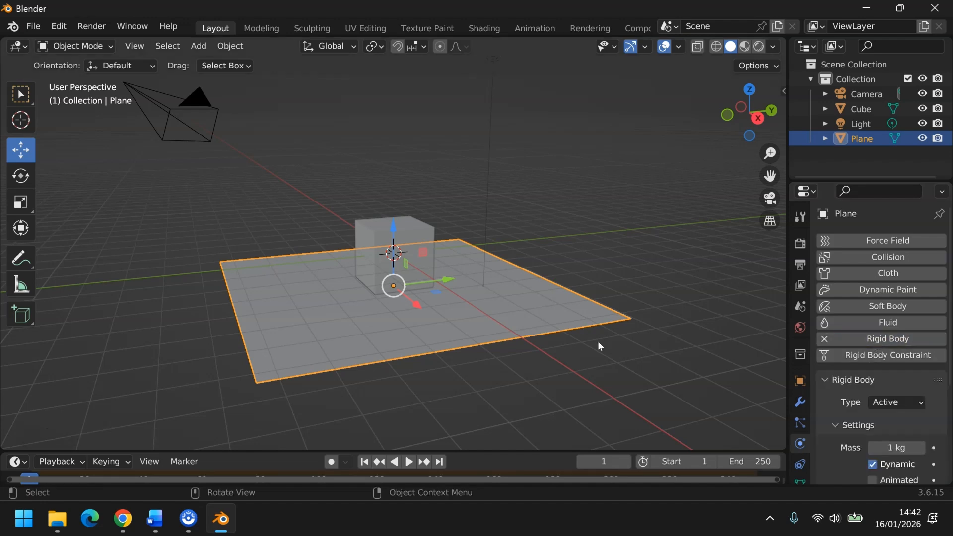
{"action": "left_click", "coordinate": [917, 403]}
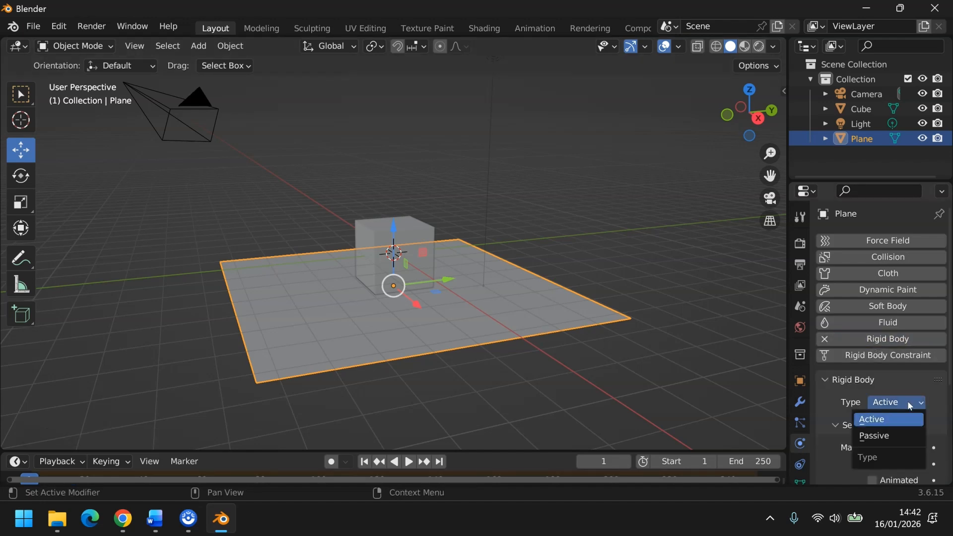
{"action": "left_click", "coordinate": [889, 436]}
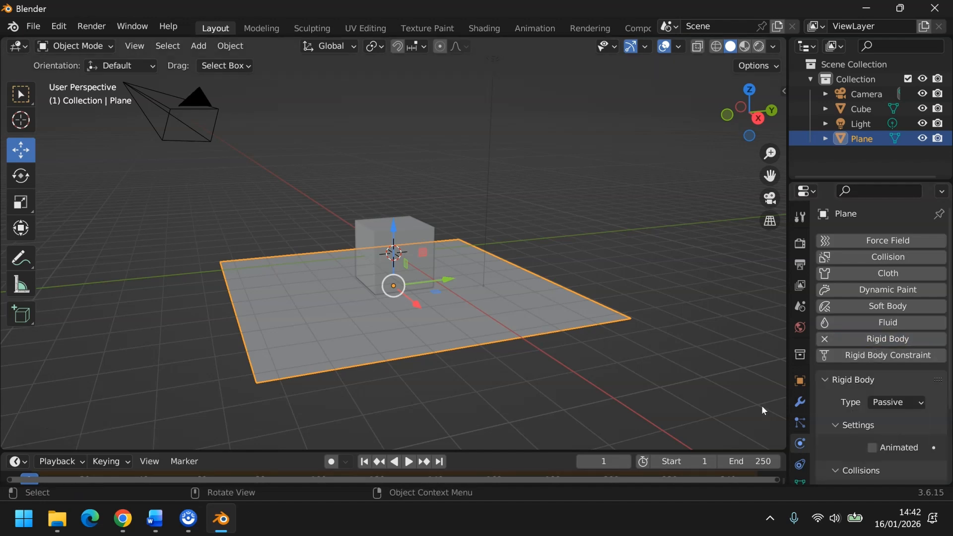
{"action": "left_click", "coordinate": [899, 258]}
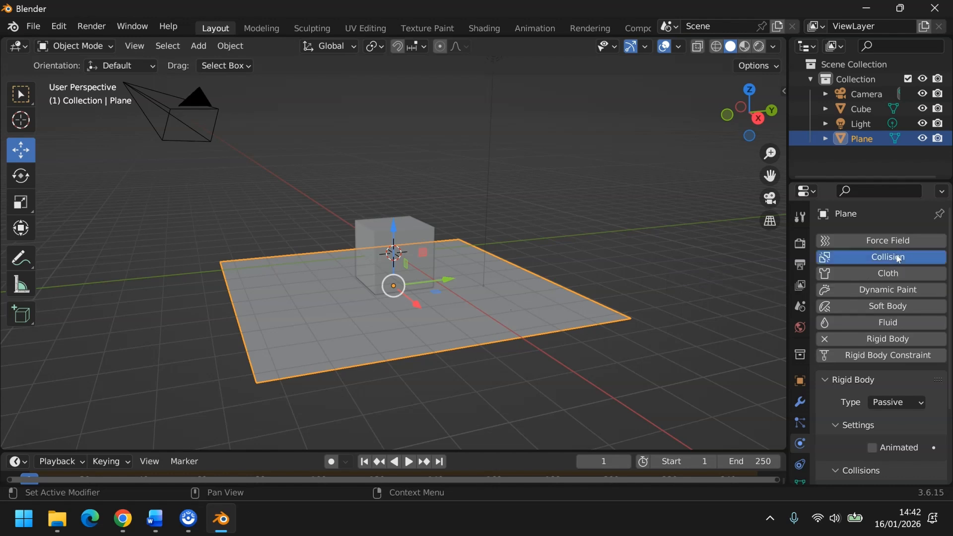
Step: Add active rigid body physics and collision physics to the cube
{"action": "left_click", "coordinate": [374, 249]}
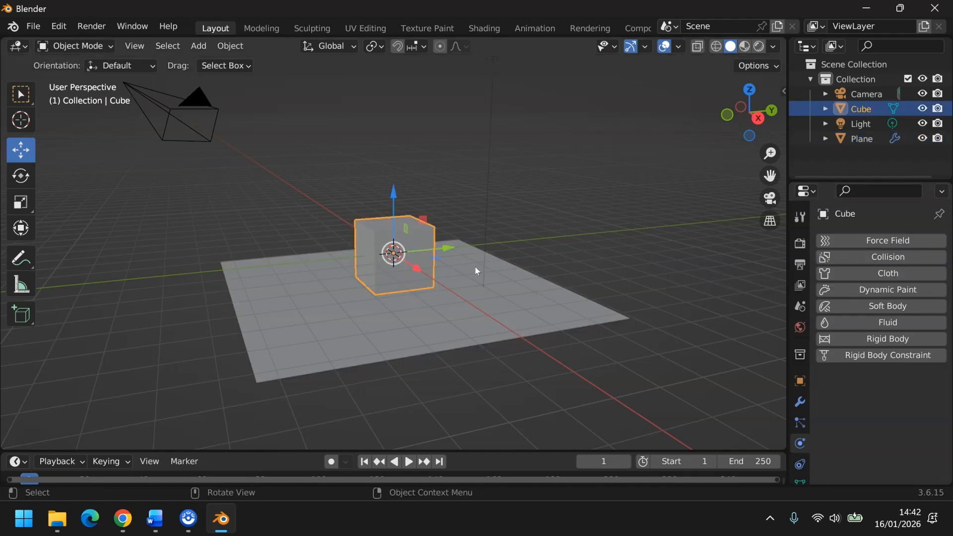
{"action": "left_click", "coordinate": [889, 340]}
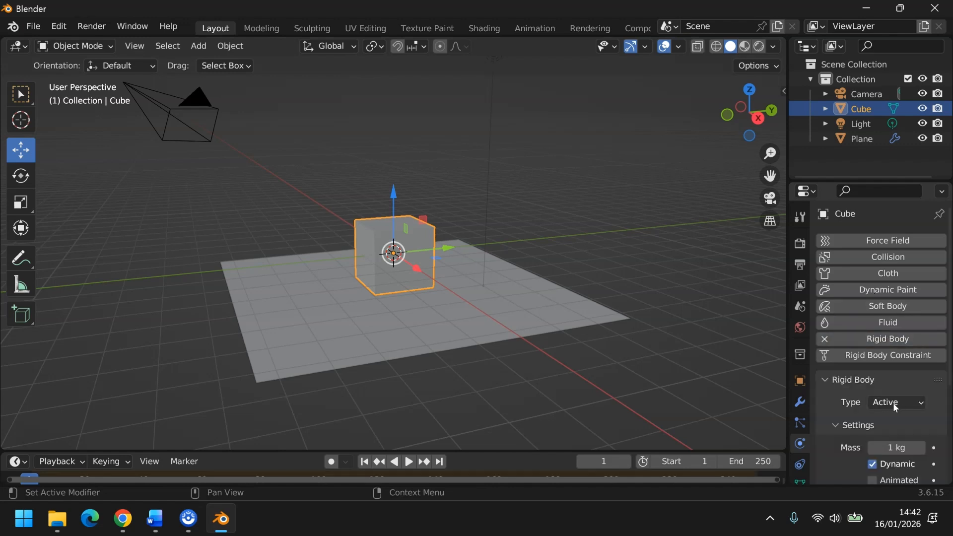
{"action": "left_click", "coordinate": [889, 258]}
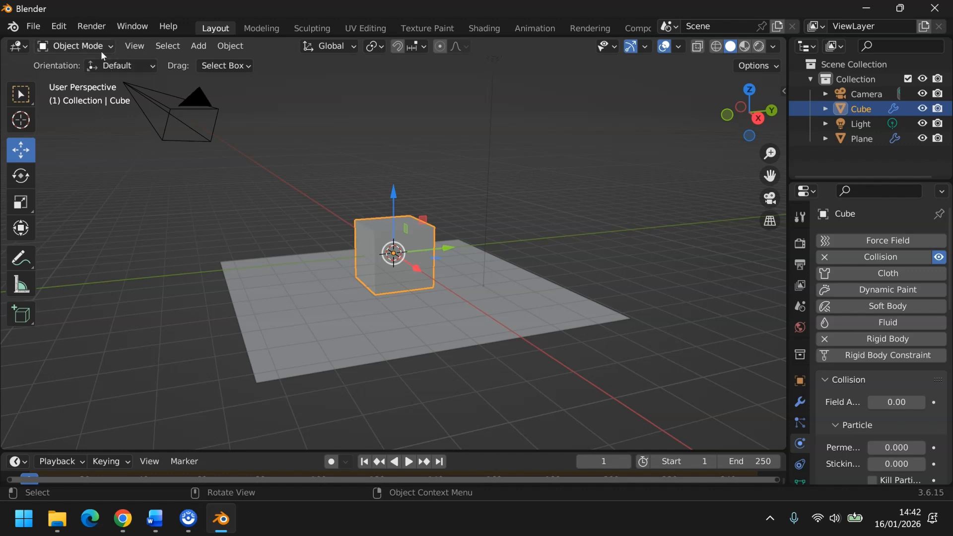
Step: Search the add-ons in Preferences for "frac" to check whether Cell Fracture is enabled, and close Preferences
{"action": "left_click", "coordinate": [68, 31]}
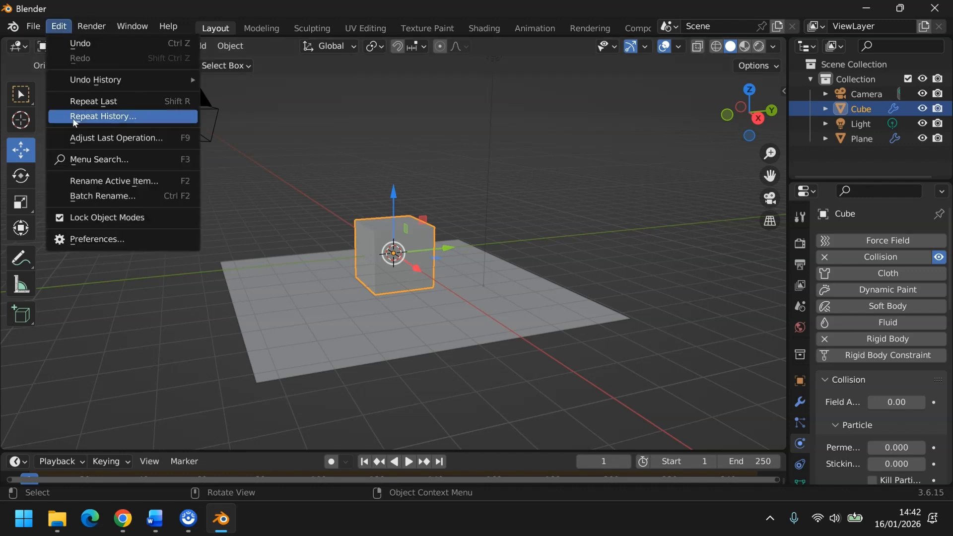
{"action": "left_click", "coordinate": [92, 239]}
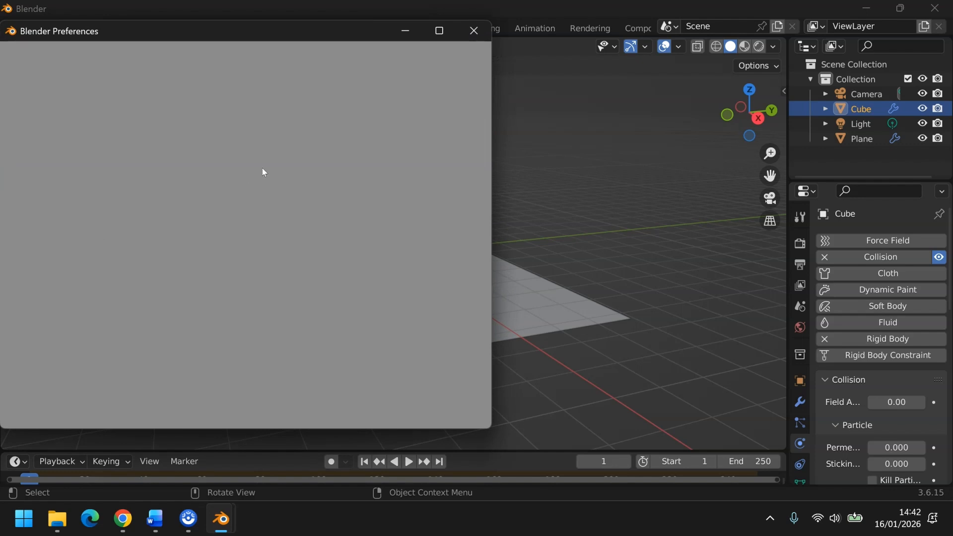
{"action": "left_click", "coordinate": [403, 73]}
{"action": "type", "text": "frac"}
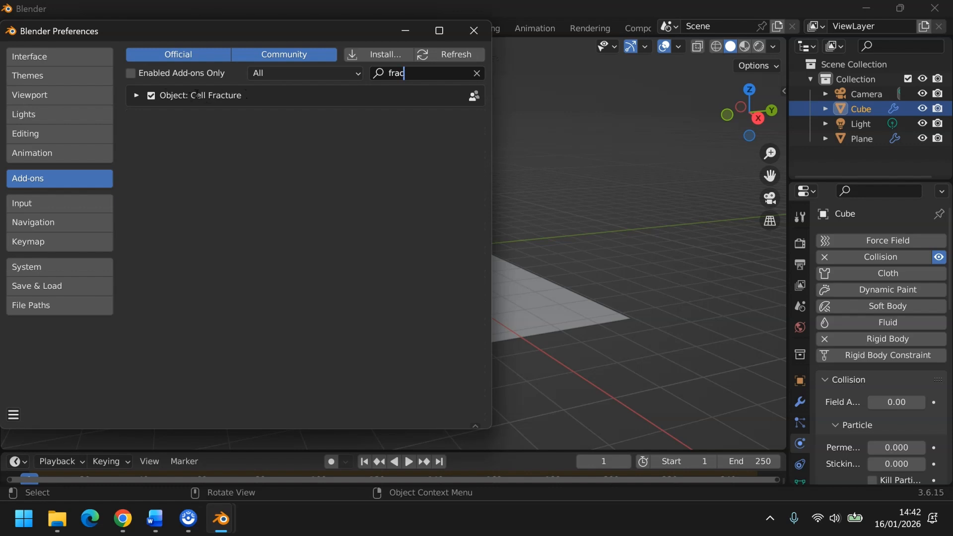
{"action": "left_click", "coordinate": [474, 31]}
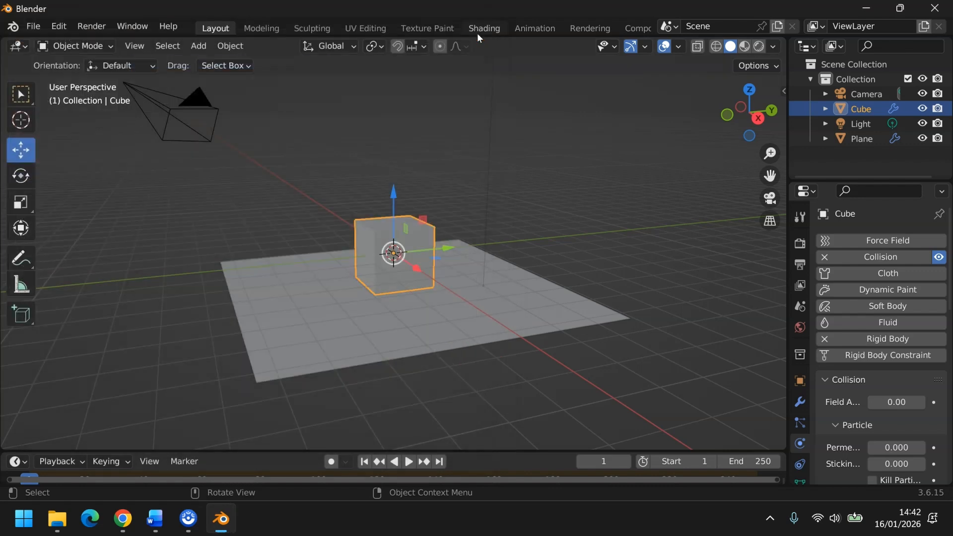
Step: Cell-fracture the cube with source limit 100, noise 1.00, smooth interior on and sharp edges off
{"action": "left_click", "coordinate": [229, 46]}
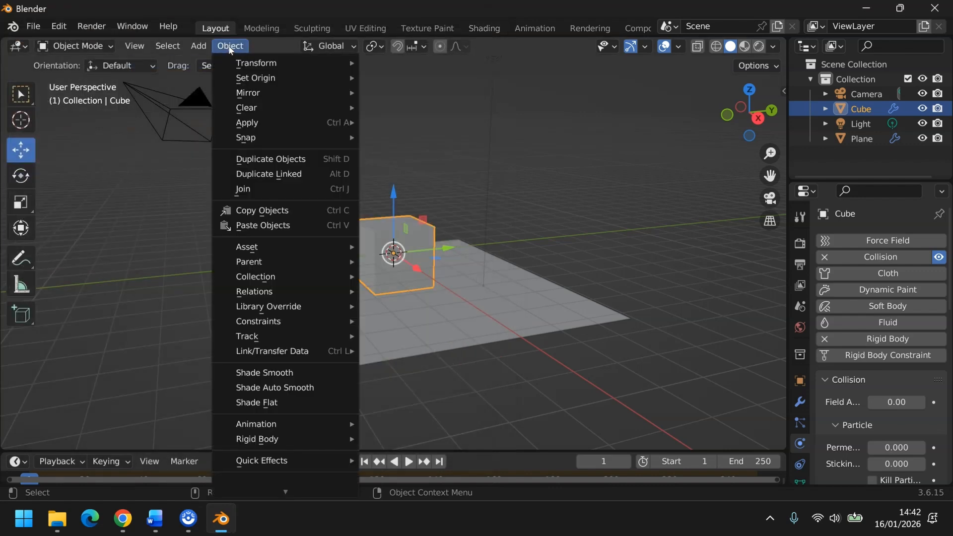
{"action": "mouse_move", "coordinate": [299, 457]}
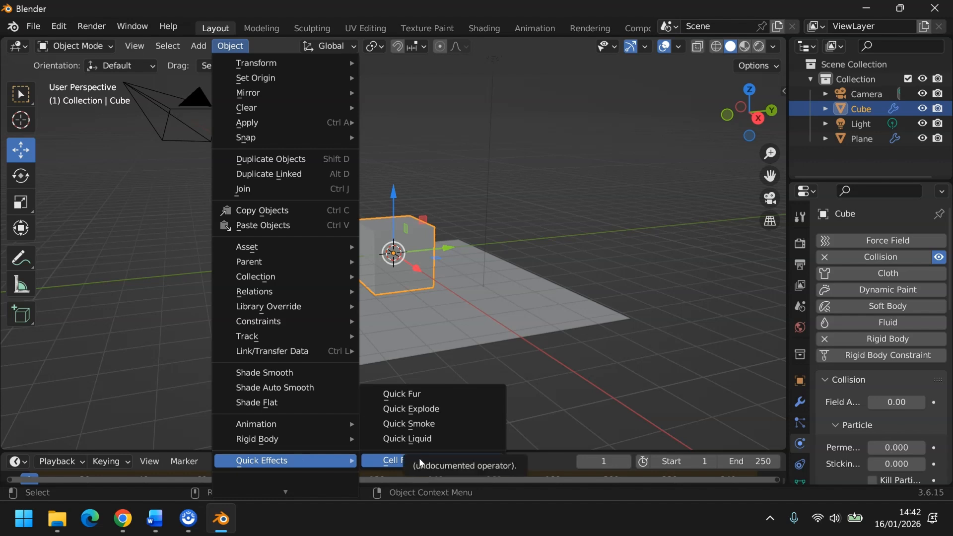
{"action": "left_click", "coordinate": [395, 462]}
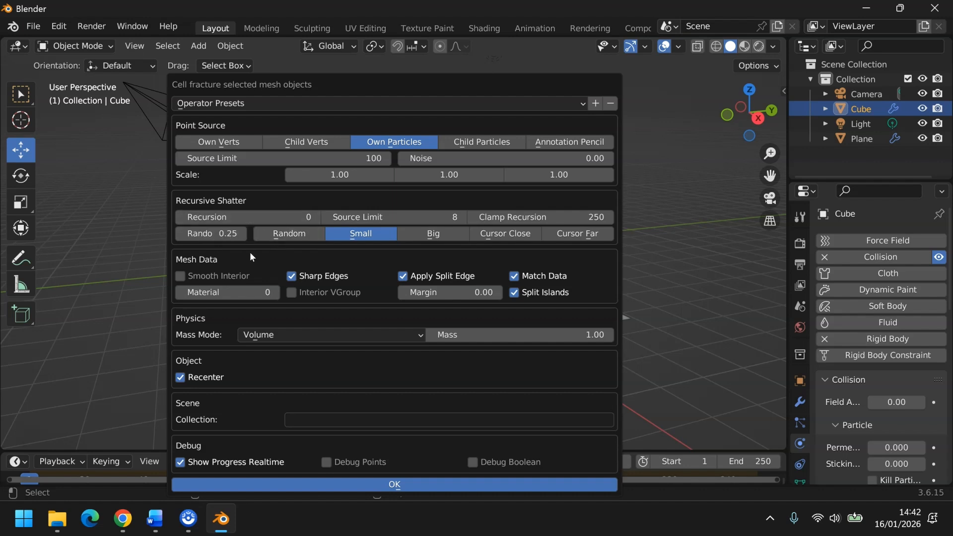
{"action": "left_click", "coordinate": [181, 280]}
{"action": "left_click", "coordinate": [292, 276]}
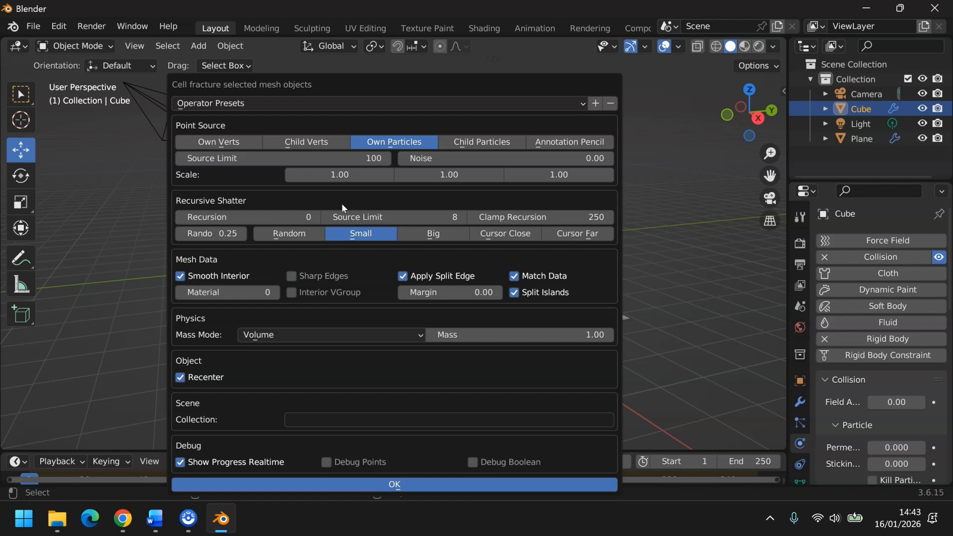
{"action": "left_click", "coordinate": [334, 158]}
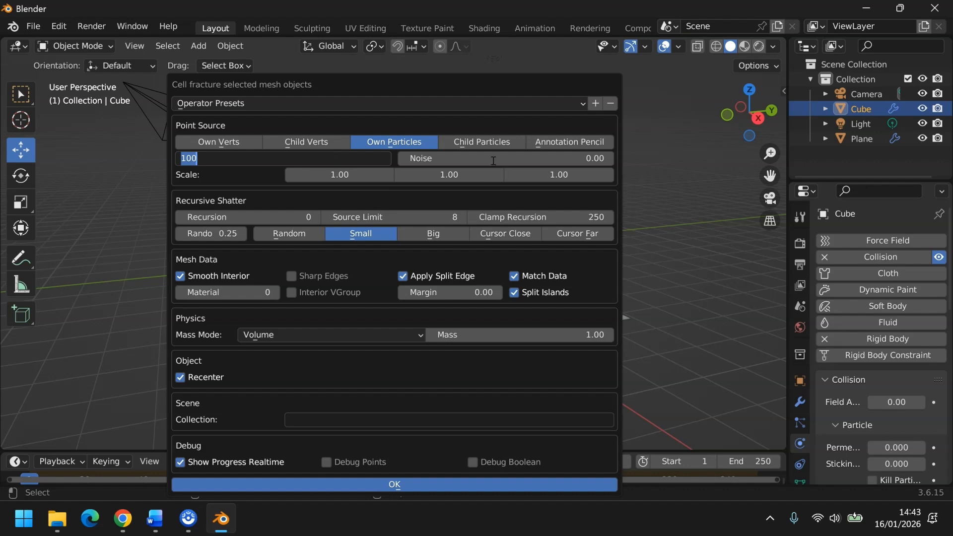
{"action": "key", "text": "Return"}
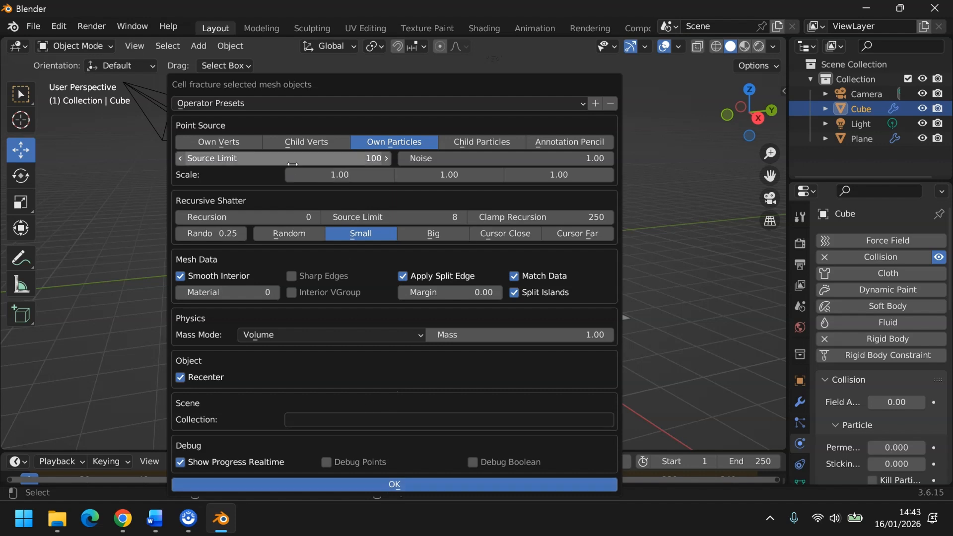
{"action": "left_click", "coordinate": [376, 484]}
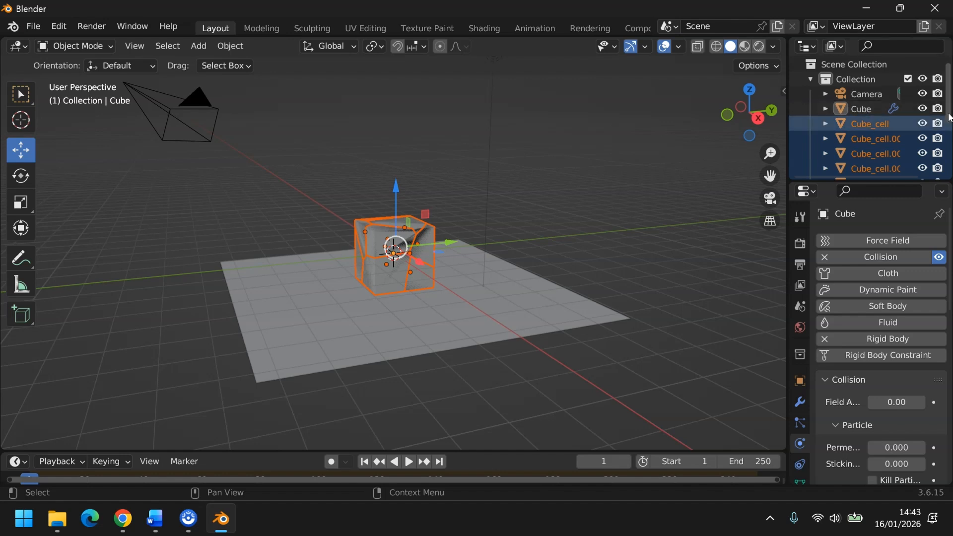
Step: Add active rigid bodies to all the selected cube cells
{"action": "scroll", "coordinate": [911, 147], "scroll_direction": "down", "scroll_amount": 5}
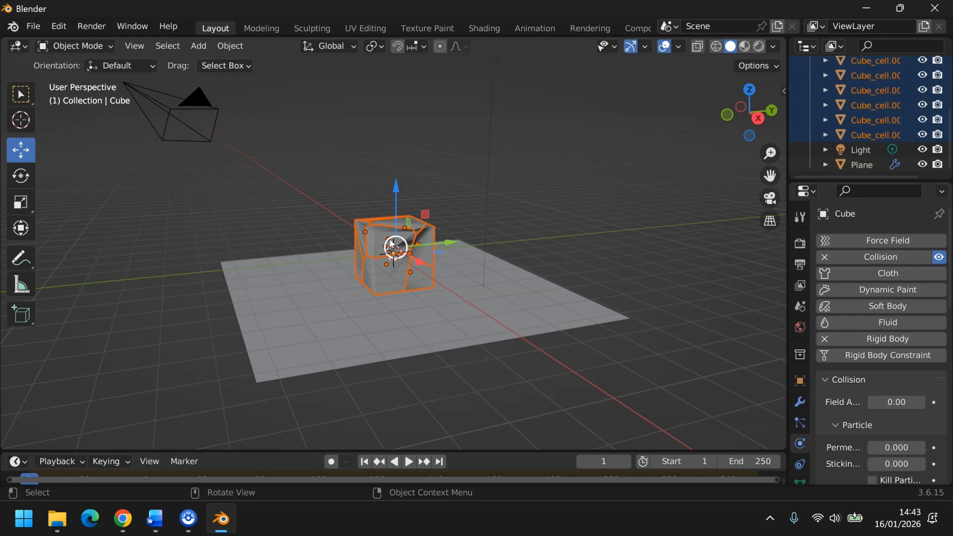
{"action": "left_click", "coordinate": [231, 47]}
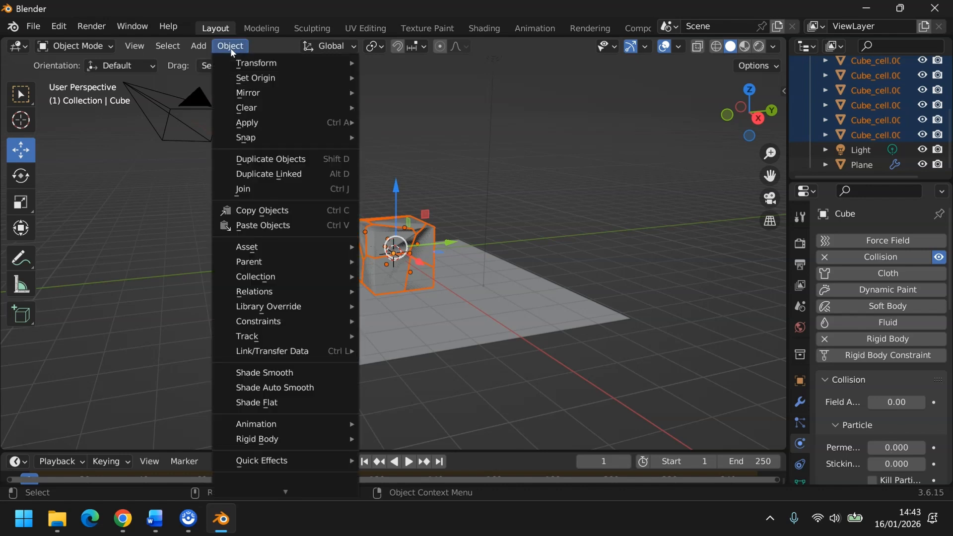
{"action": "mouse_move", "coordinate": [304, 437]}
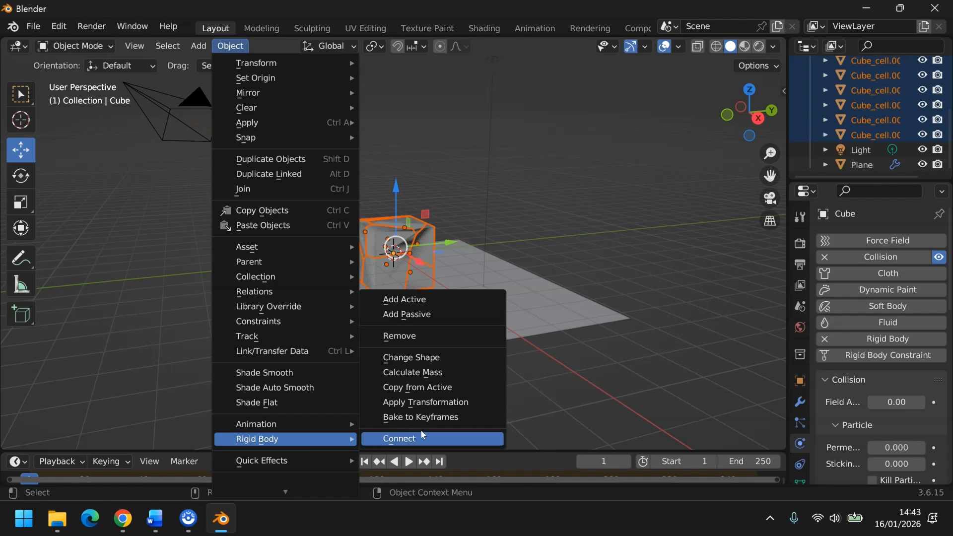
{"action": "left_click", "coordinate": [426, 300]}
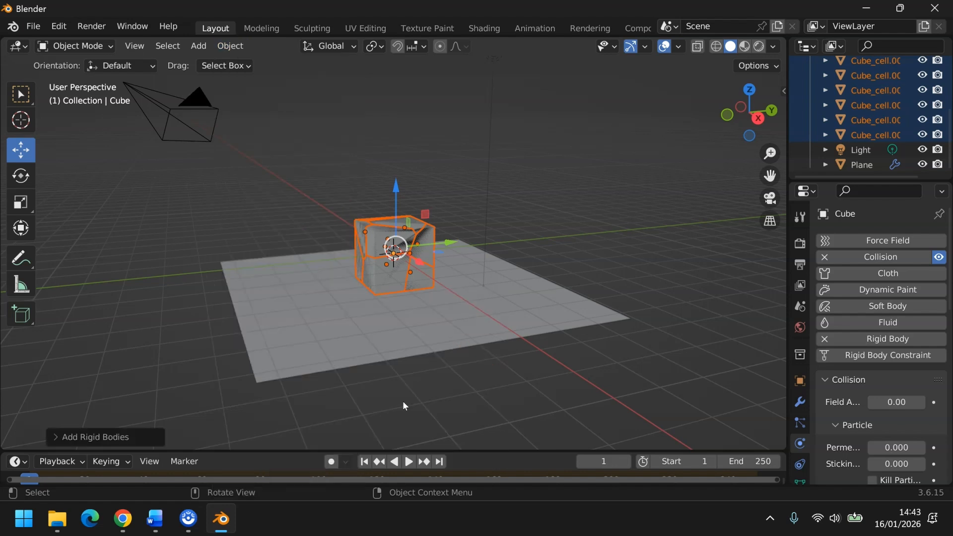
Step: Play the fracture simulation, stop it and return to the first frame
{"action": "left_click", "coordinate": [409, 462]}
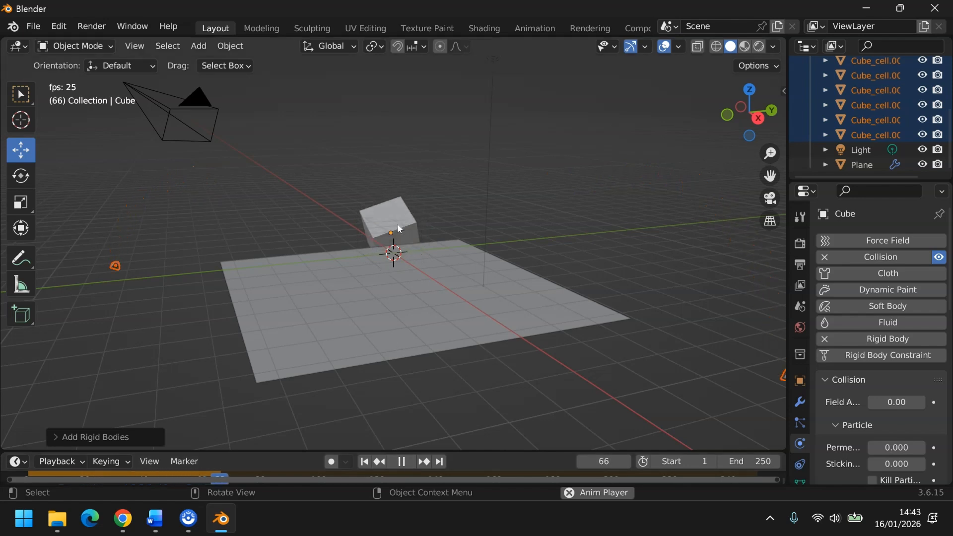
{"action": "left_click", "coordinate": [403, 462]}
{"action": "left_click", "coordinate": [364, 462]}
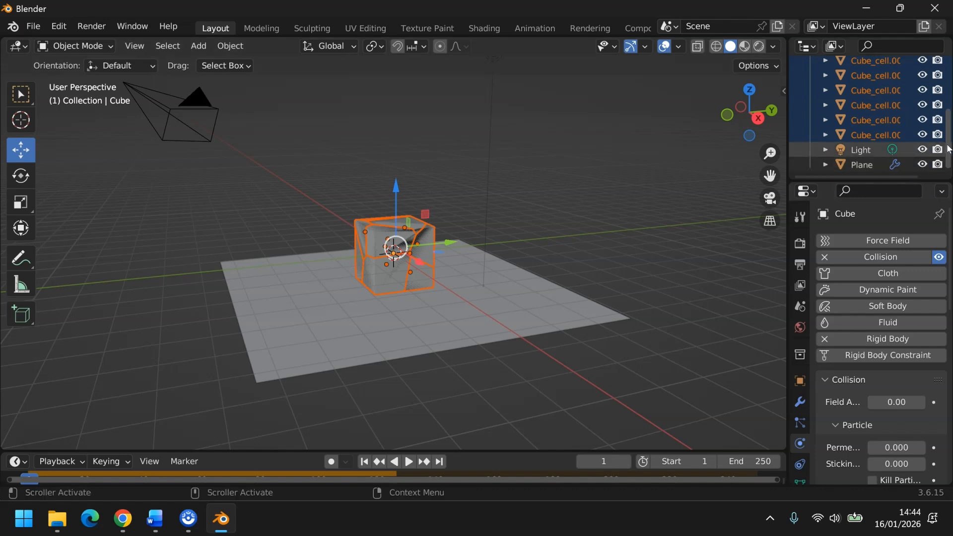
Step: Hide the original cube in the viewport, replay the simulation and stop it
{"action": "left_click_drag", "start_coordinate": [950, 141], "coordinate": [951, 82]}
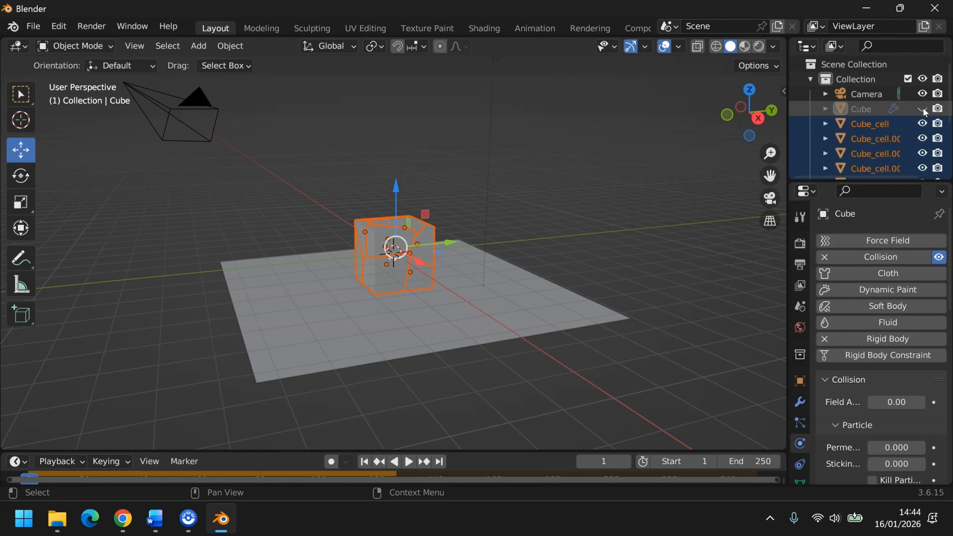
{"action": "left_click", "coordinate": [924, 110]}
{"action": "left_click", "coordinate": [408, 462]}
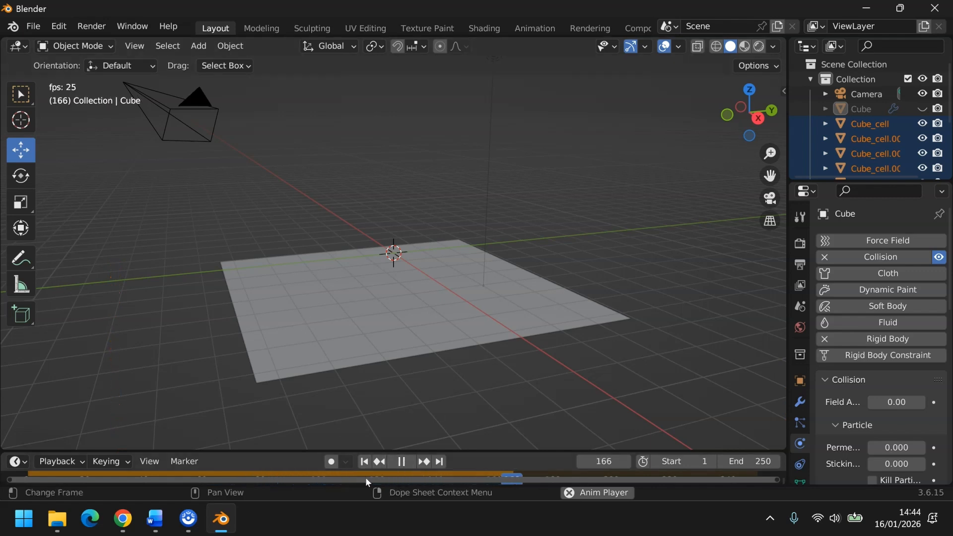
{"action": "left_click", "coordinate": [401, 462]}
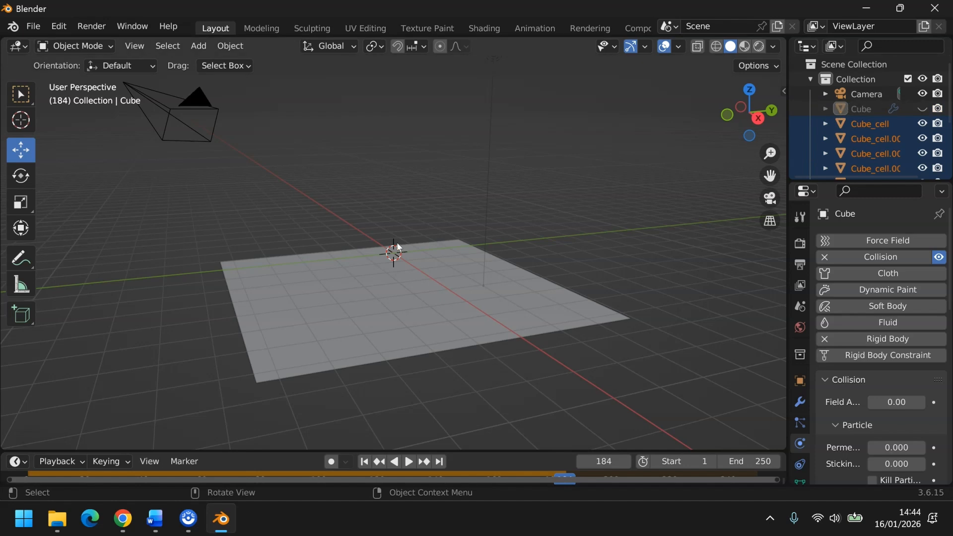
Step: Delete the original cube, replay the simulation from the first frame and stop it
{"action": "left_click", "coordinate": [865, 110]}
{"action": "key", "text": "Delete"}
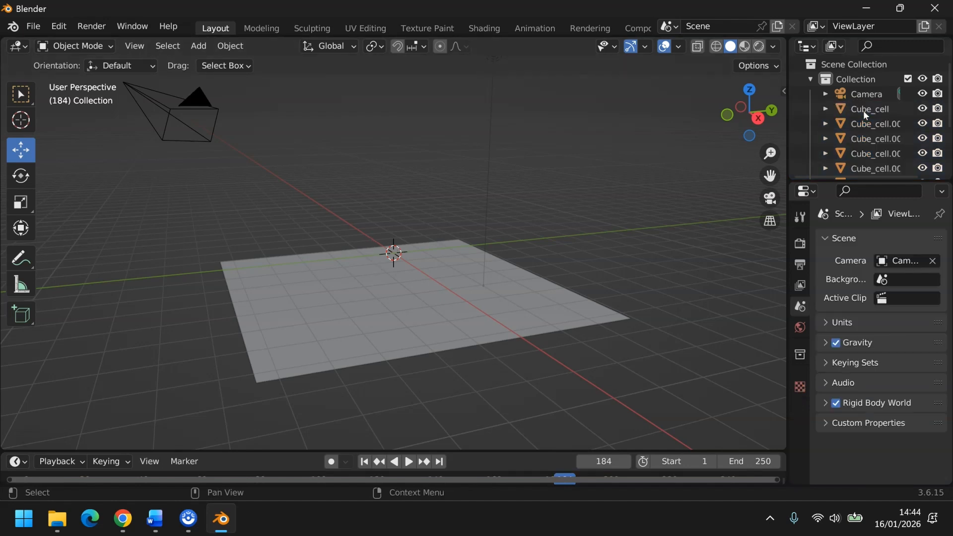
{"action": "left_click", "coordinate": [364, 462]}
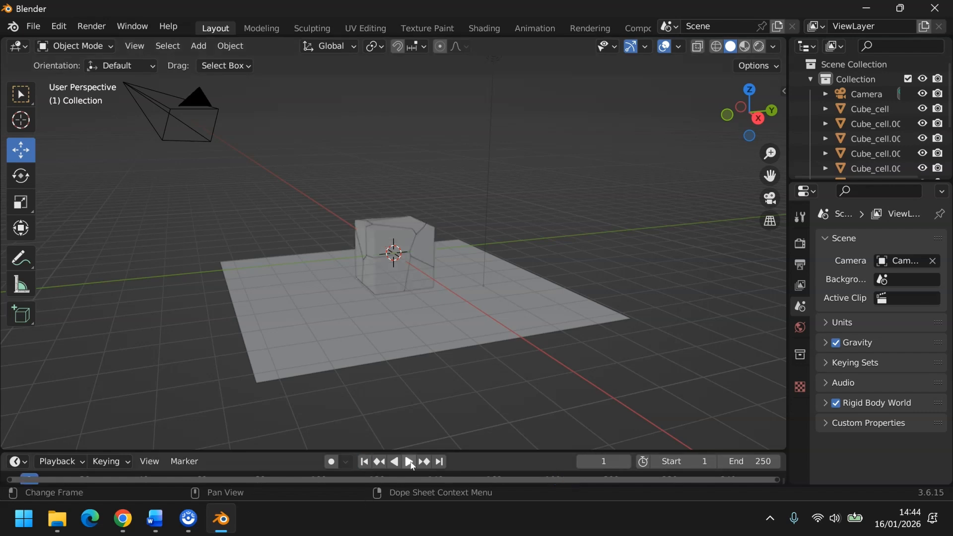
{"action": "left_click", "coordinate": [409, 462]}
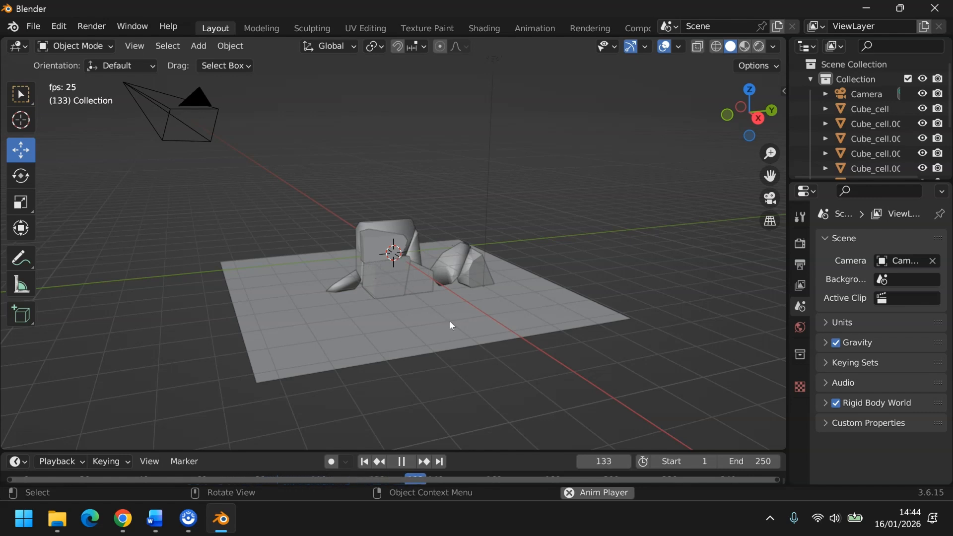
{"action": "left_click", "coordinate": [403, 462]}
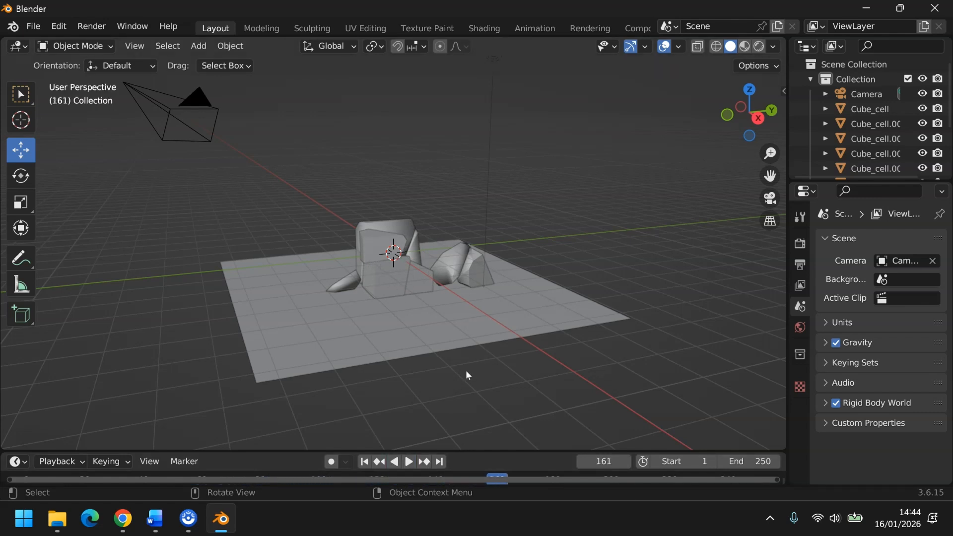
Step: Undo the cube's deletion, its hiding, the cells' rigid bodies and the cell fracture
{"action": "key", "text": "ctrl+z"}
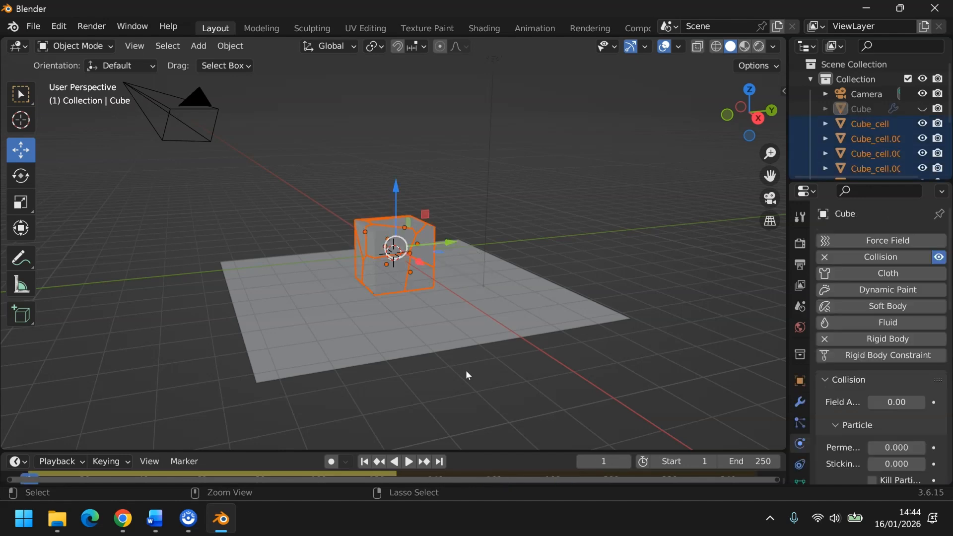
{"action": "key", "text": "ctrl+z"}
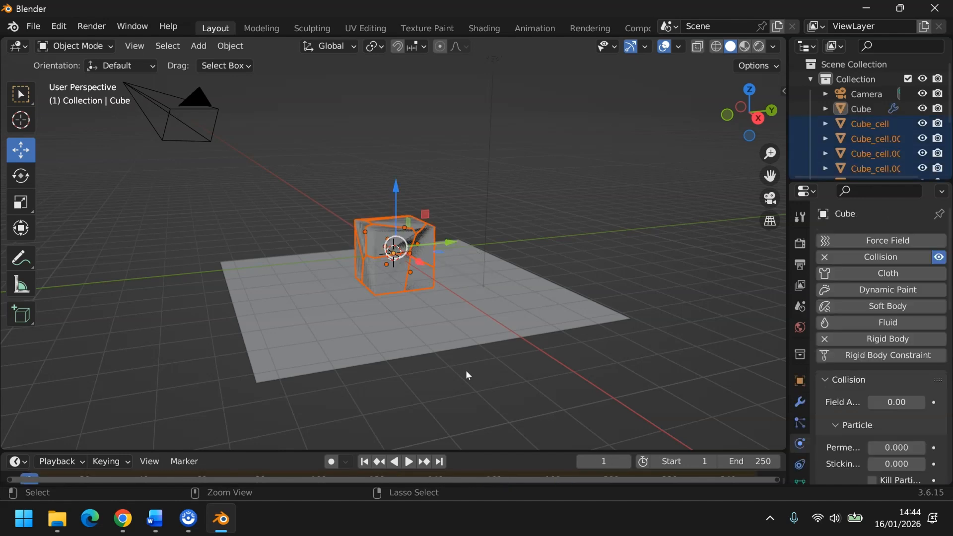
{"action": "key", "text": "ctrl+z"}
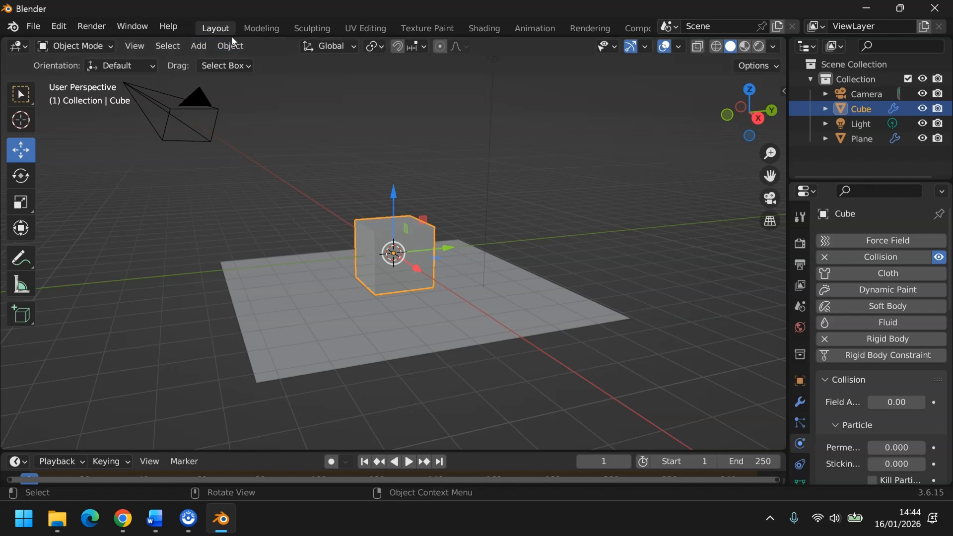
{"action": "left_click", "coordinate": [234, 48]}
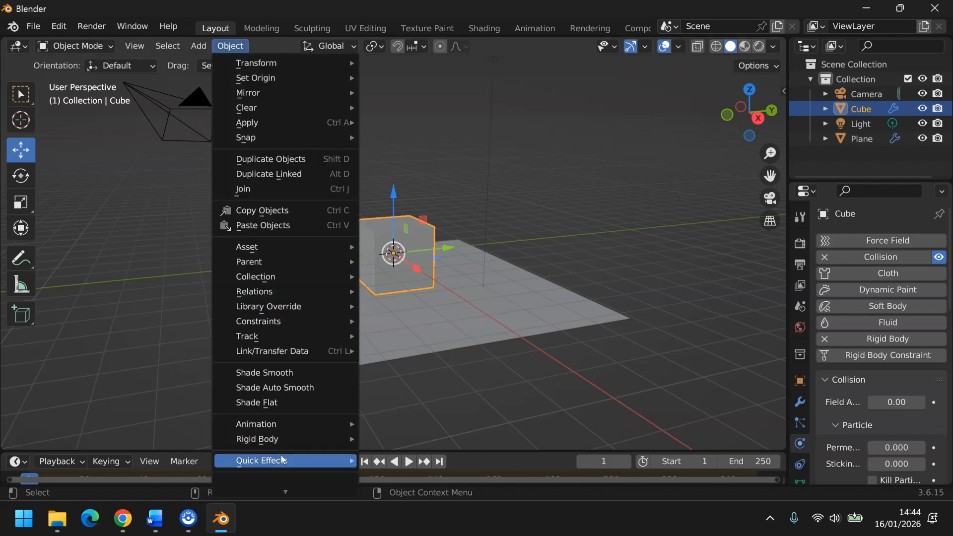
{"action": "mouse_move", "coordinate": [278, 460]}
{"action": "left_click", "coordinate": [394, 464]}
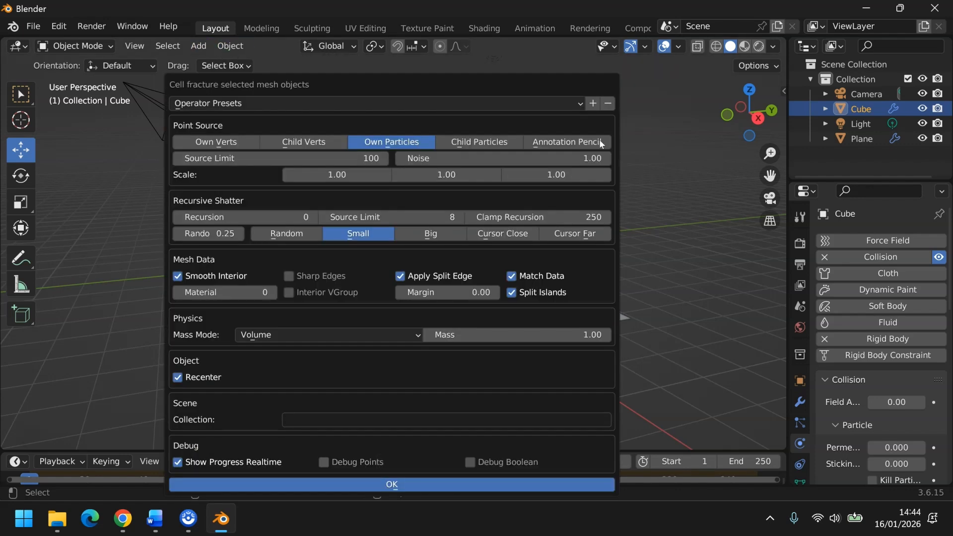
{"action": "left_click", "coordinate": [665, 258]}
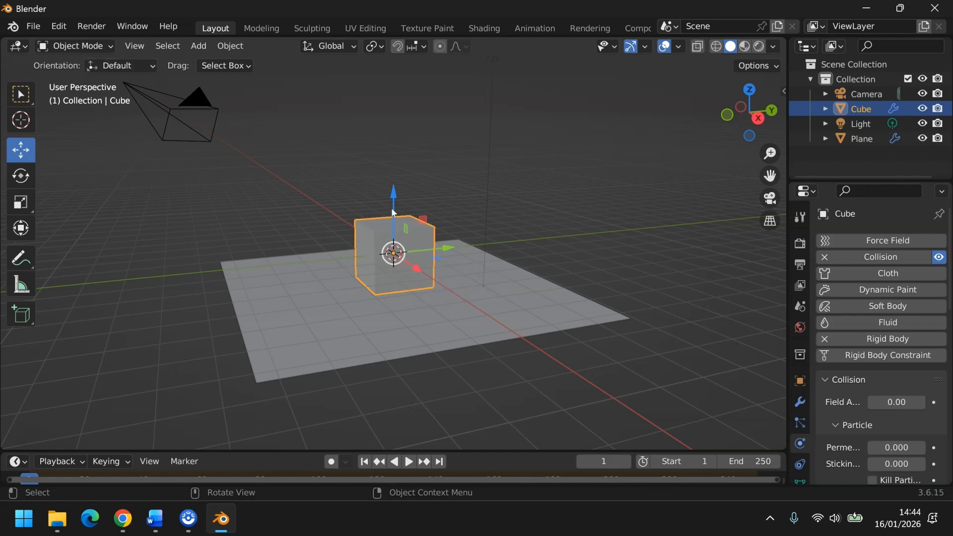
Step: Switch the cube to Edit Mode and subdivide its entire mesh
{"action": "left_click", "coordinate": [108, 47]}
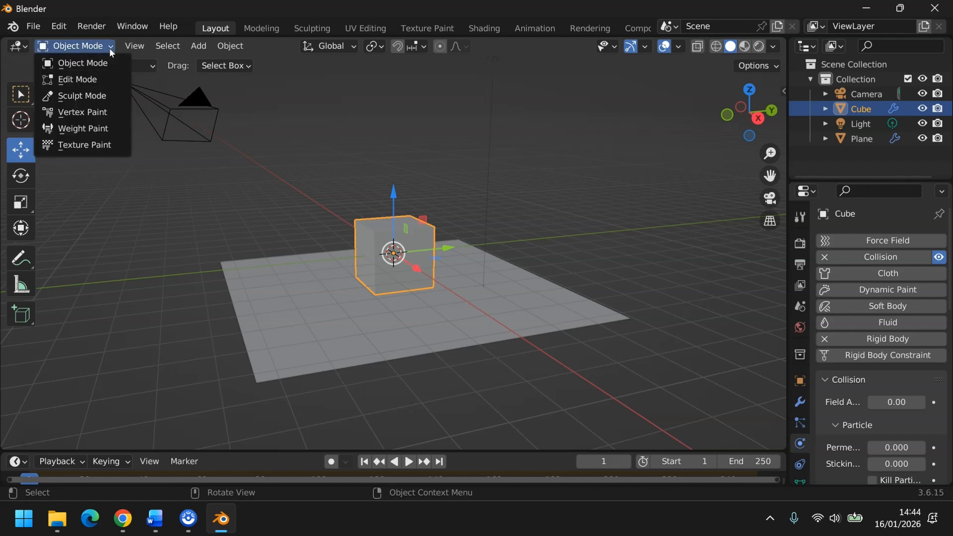
{"action": "left_click", "coordinate": [98, 79]}
{"action": "right_click", "coordinate": [396, 233]}
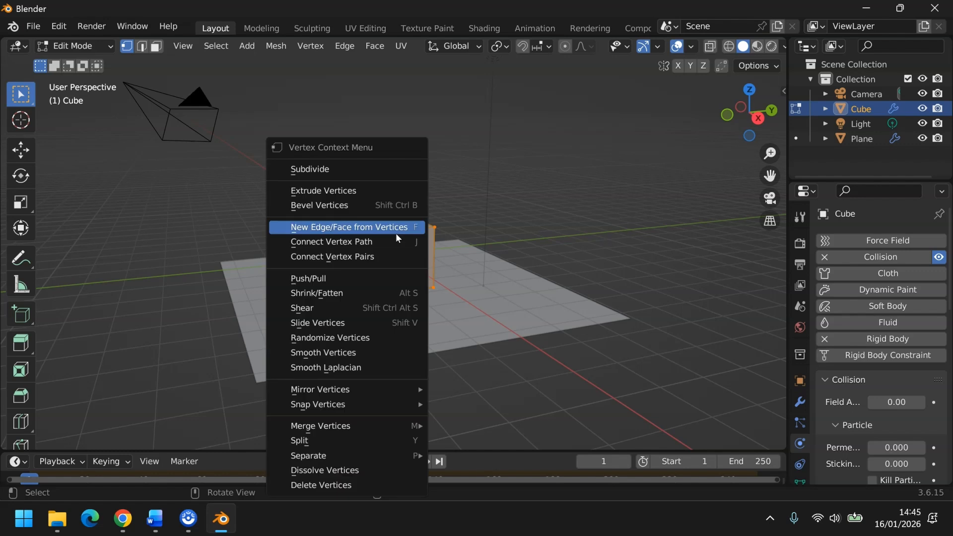
{"action": "left_click", "coordinate": [320, 170]}
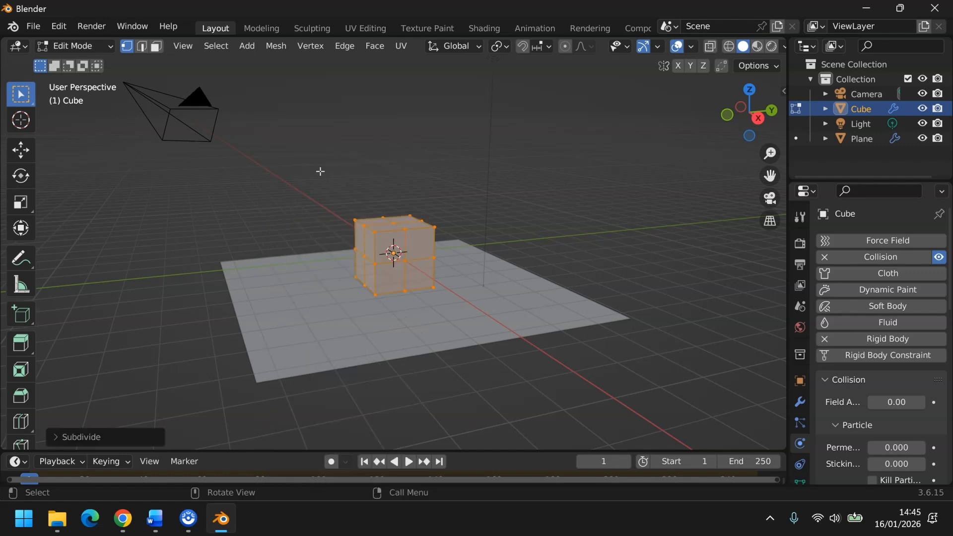
Step: Set the cube subdivision's number of cuts to 10 and return to Object Mode
{"action": "left_click", "coordinate": [104, 440]}
{"action": "left_click", "coordinate": [244, 335]}
{"action": "left_click", "coordinate": [244, 334]}
{"action": "left_click", "coordinate": [244, 335]}
{"action": "left_click", "coordinate": [244, 334]}
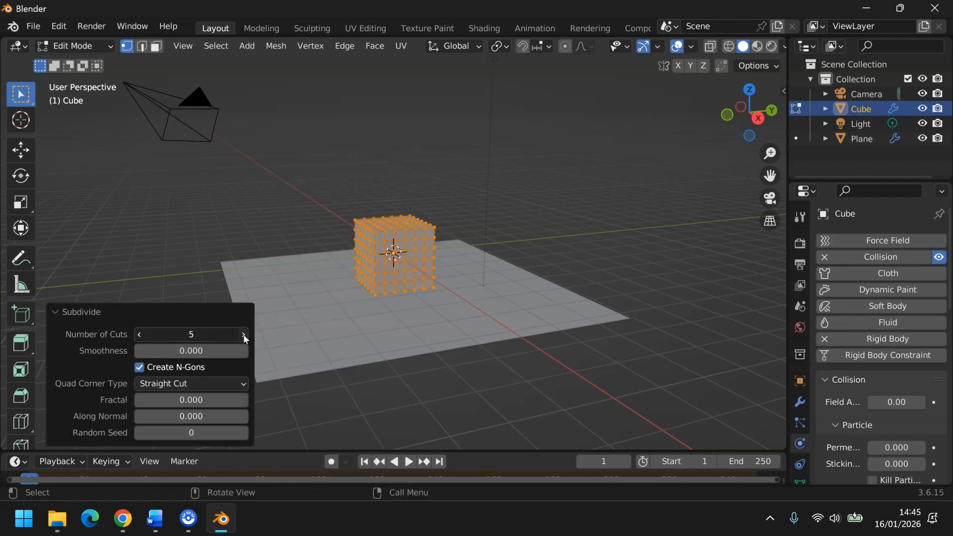
{"action": "left_click", "coordinate": [244, 335]}
{"action": "left_click", "coordinate": [244, 334]}
{"action": "left_click", "coordinate": [244, 334]}
{"action": "left_click", "coordinate": [244, 334]}
{"action": "left_click", "coordinate": [244, 334]}
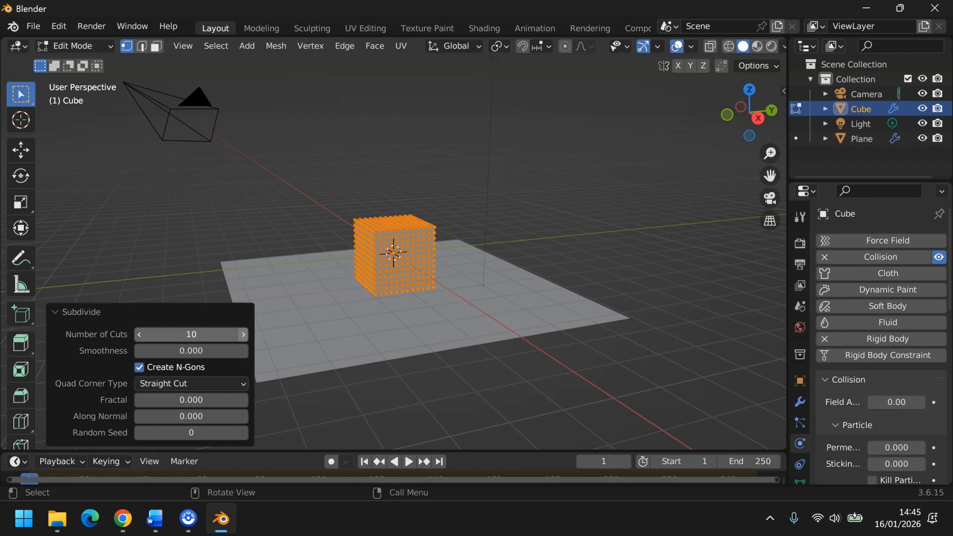
{"action": "left_click", "coordinate": [279, 271]}
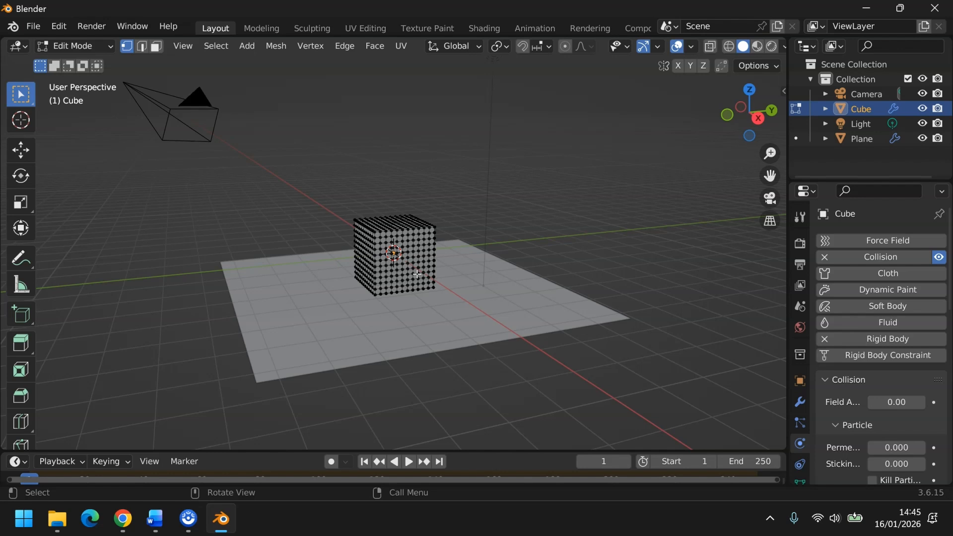
{"action": "left_click", "coordinate": [108, 49]}
{"action": "left_click", "coordinate": [93, 61]}
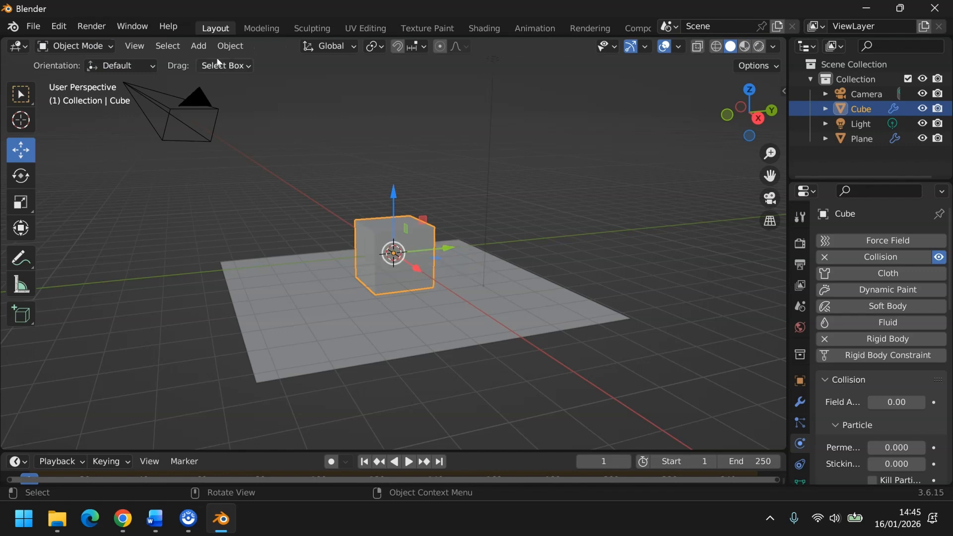
Step: Cell Fracture the subdivided cube with a point Source Limit of 200
{"action": "left_click", "coordinate": [231, 46]}
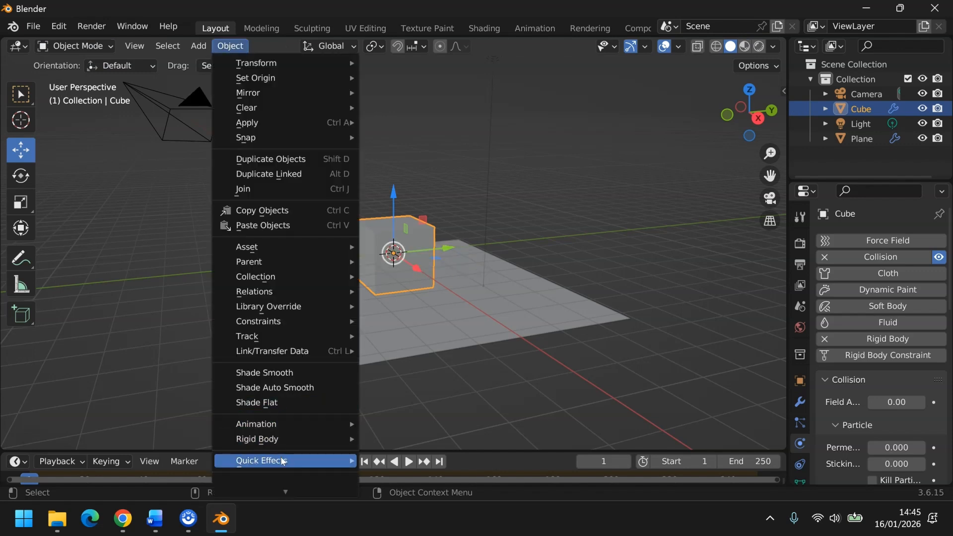
{"action": "mouse_move", "coordinate": [324, 455]}
{"action": "left_click", "coordinate": [401, 460]}
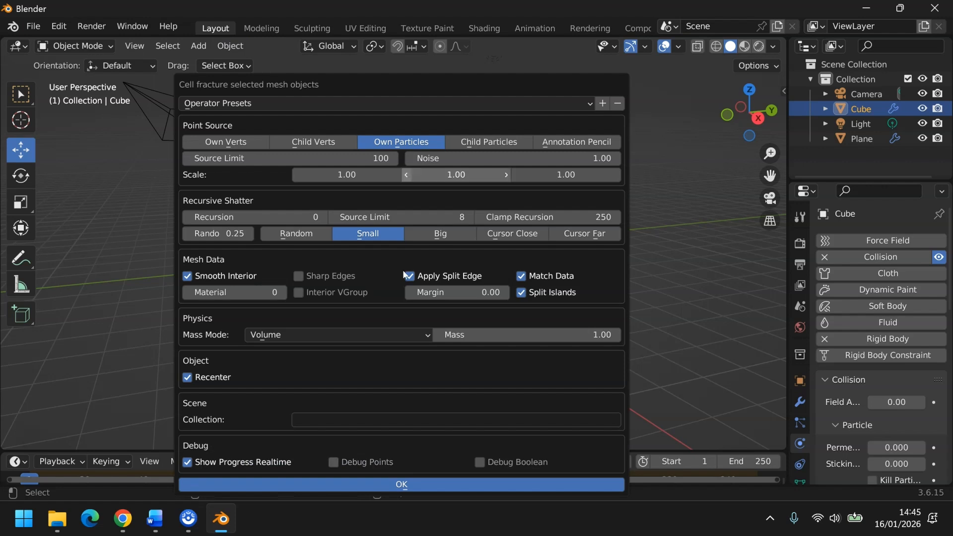
{"action": "left_click", "coordinate": [393, 159]}
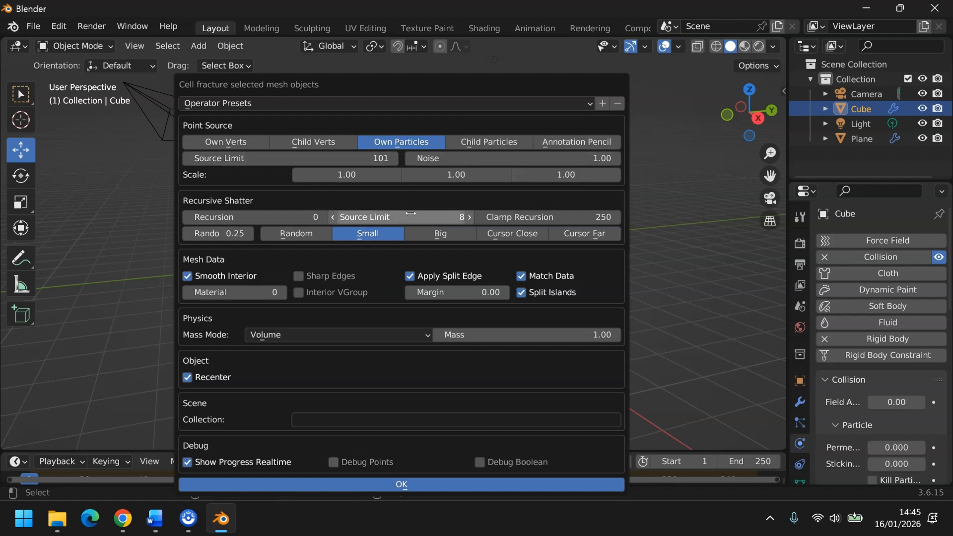
{"action": "left_click", "coordinate": [336, 159]}
{"action": "type", "text": "200"}
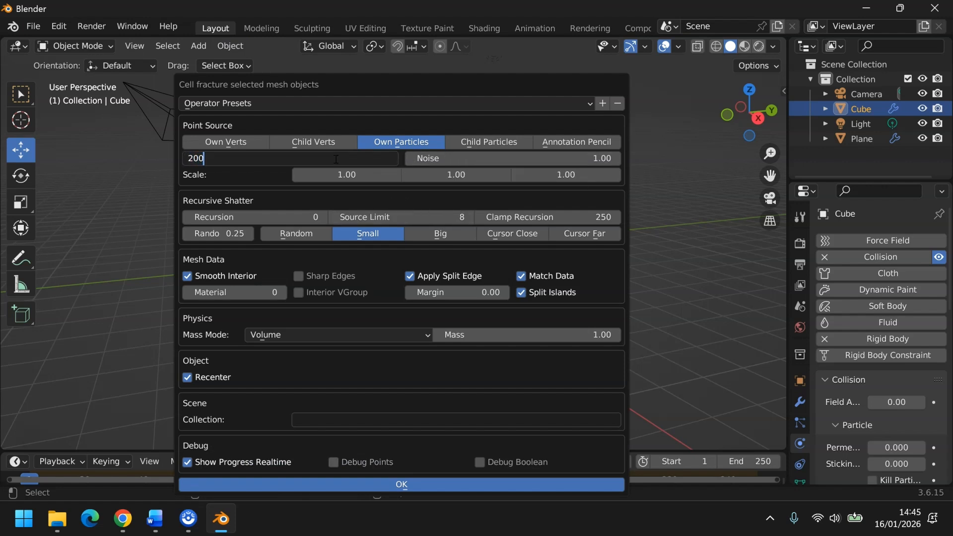
{"action": "key", "text": "Return"}
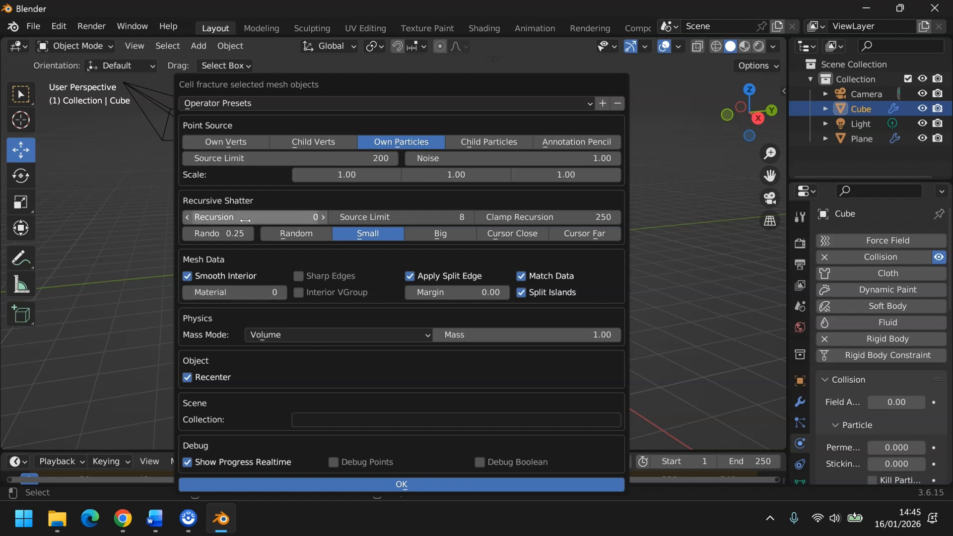
{"action": "left_click", "coordinate": [356, 482]}
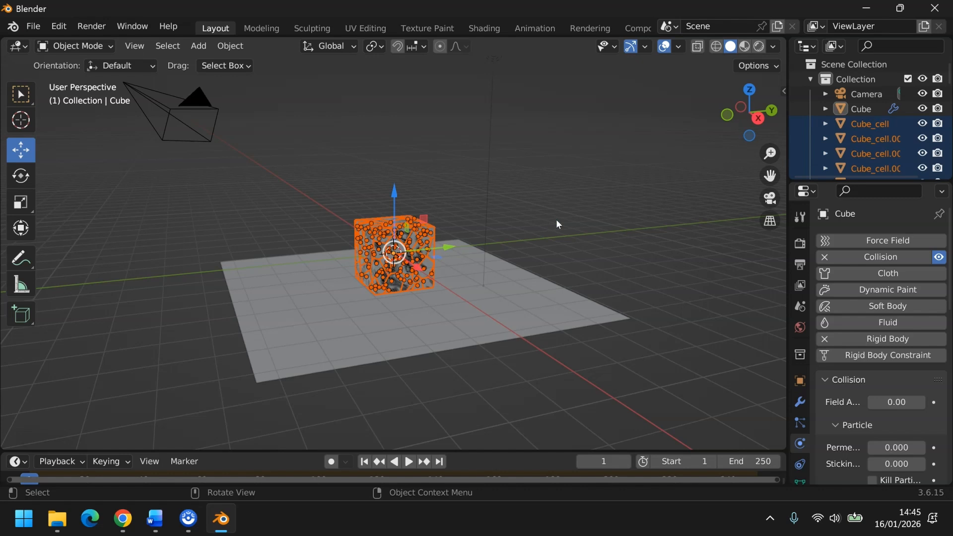
Step: Add active rigid bodies to all the cube cells, play the simulation and stop it
{"action": "left_click_drag", "start_coordinate": [949, 80], "coordinate": [950, 166]}
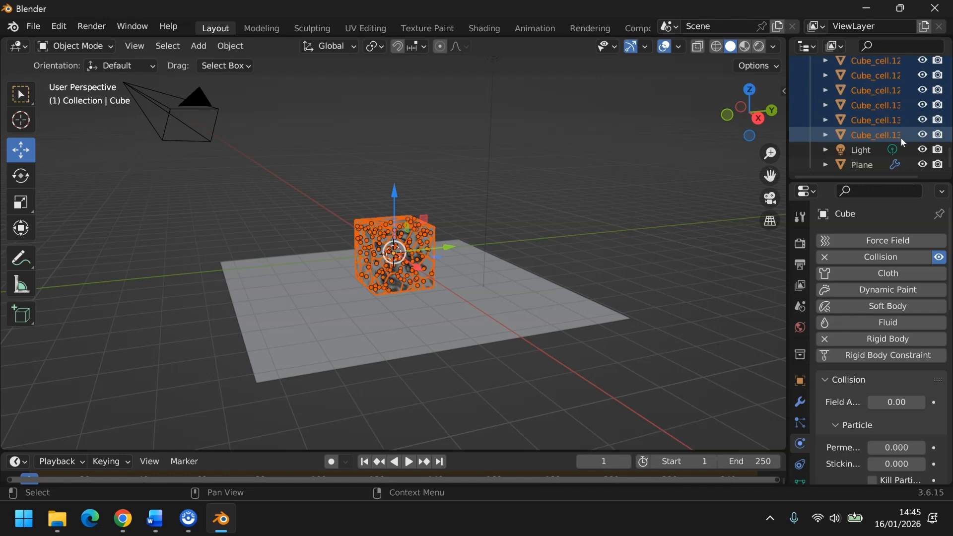
{"action": "left_click", "coordinate": [238, 50]}
{"action": "mouse_move", "coordinate": [299, 438]}
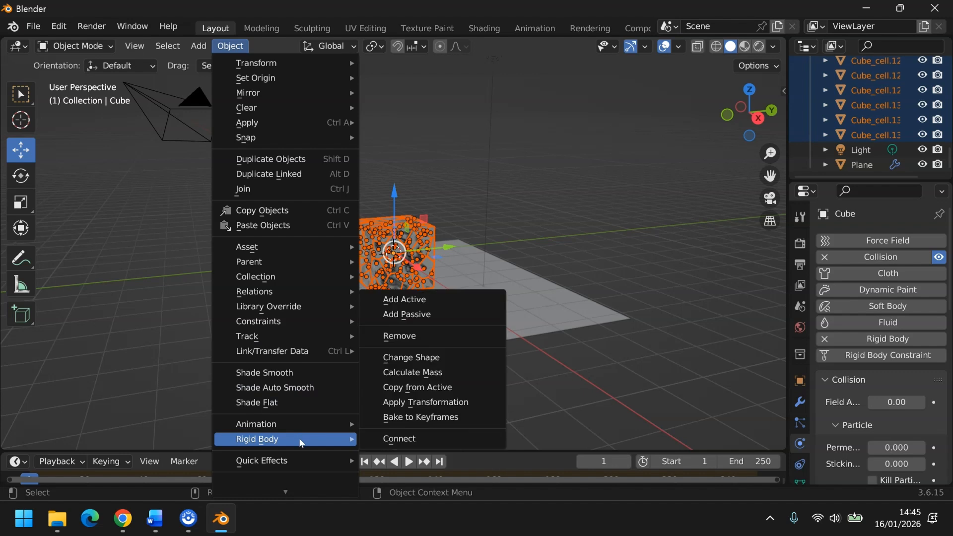
{"action": "left_click", "coordinate": [423, 300]}
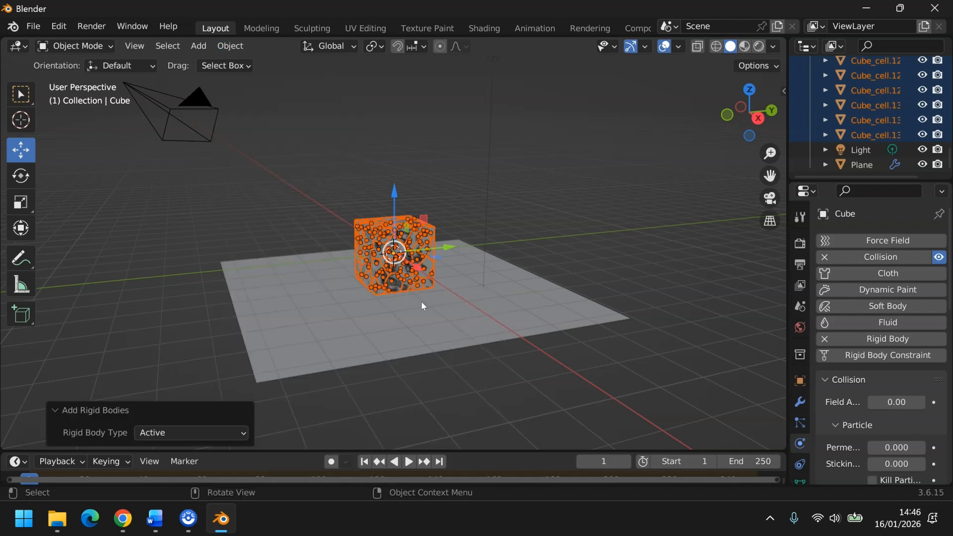
{"action": "left_click", "coordinate": [409, 462]}
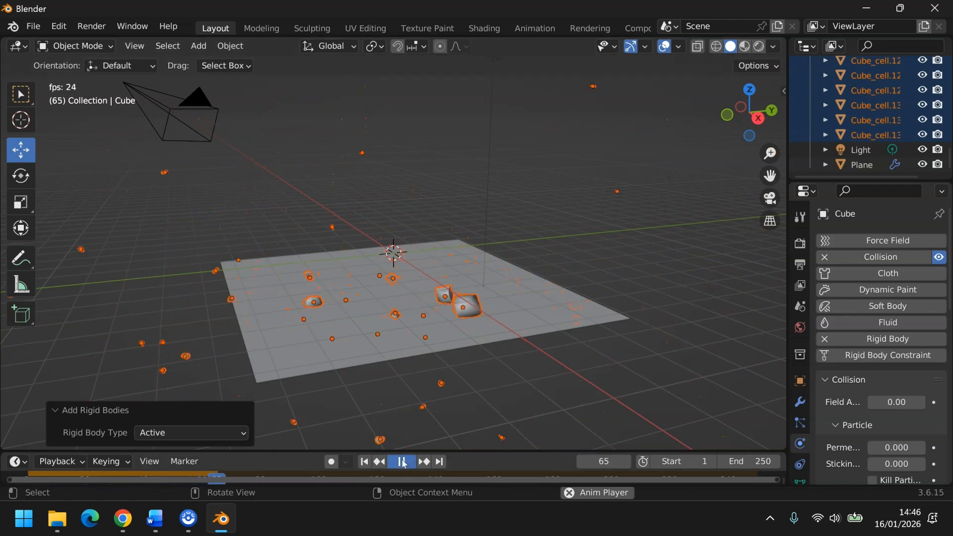
{"action": "left_click", "coordinate": [401, 461]}
Step: Delete the original cube, replay the simulation from the first frame and stop it
{"action": "left_click_drag", "start_coordinate": [952, 160], "coordinate": [950, 74]}
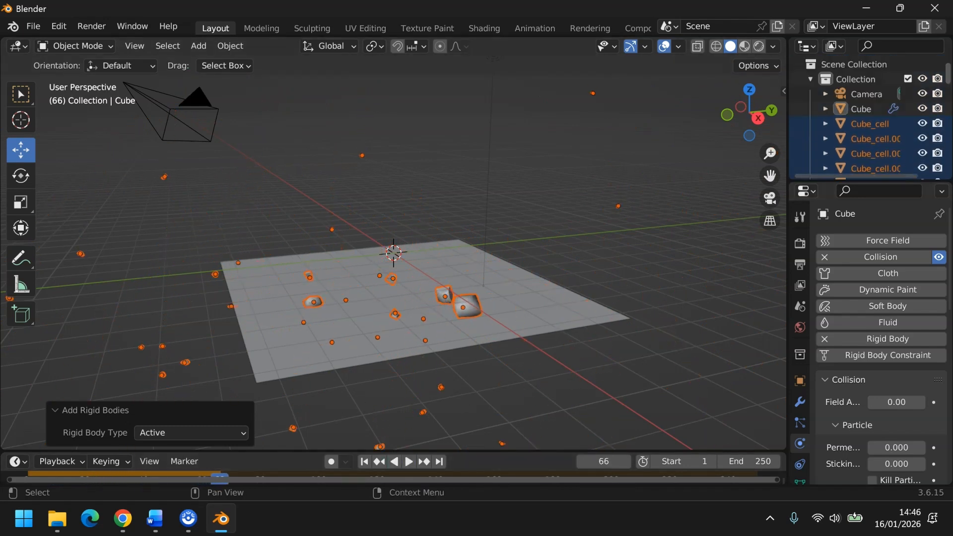
{"action": "left_click", "coordinate": [865, 110]}
{"action": "key", "text": "Delete"}
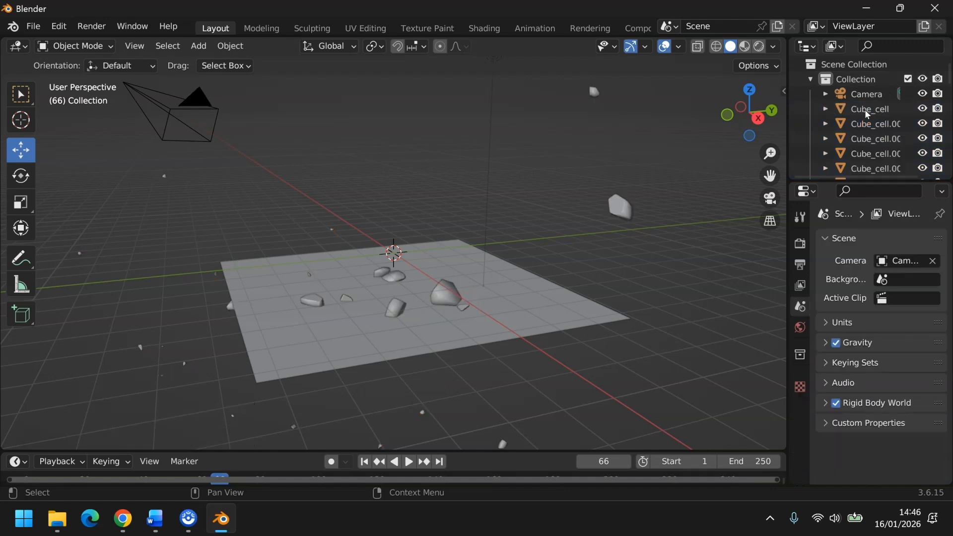
{"action": "left_click", "coordinate": [360, 465]}
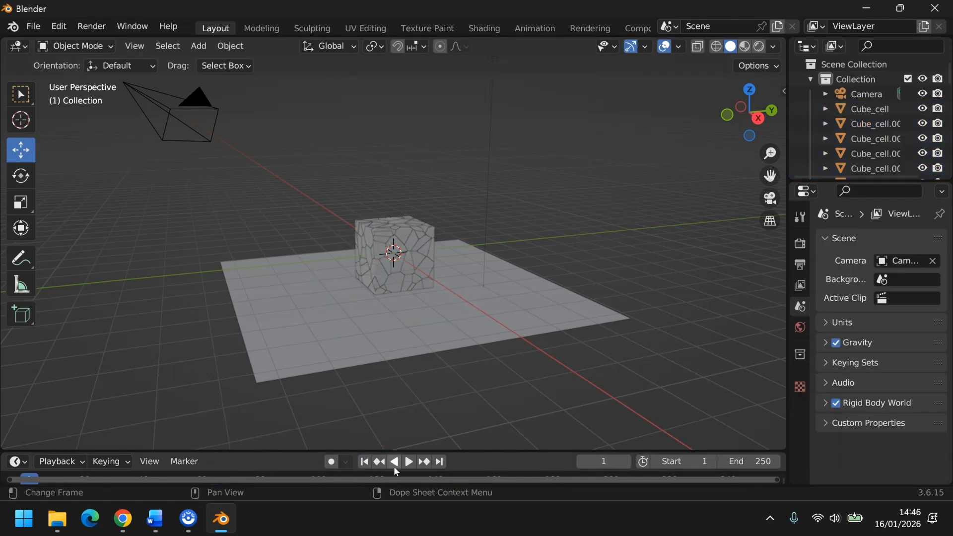
{"action": "left_click", "coordinate": [408, 467]}
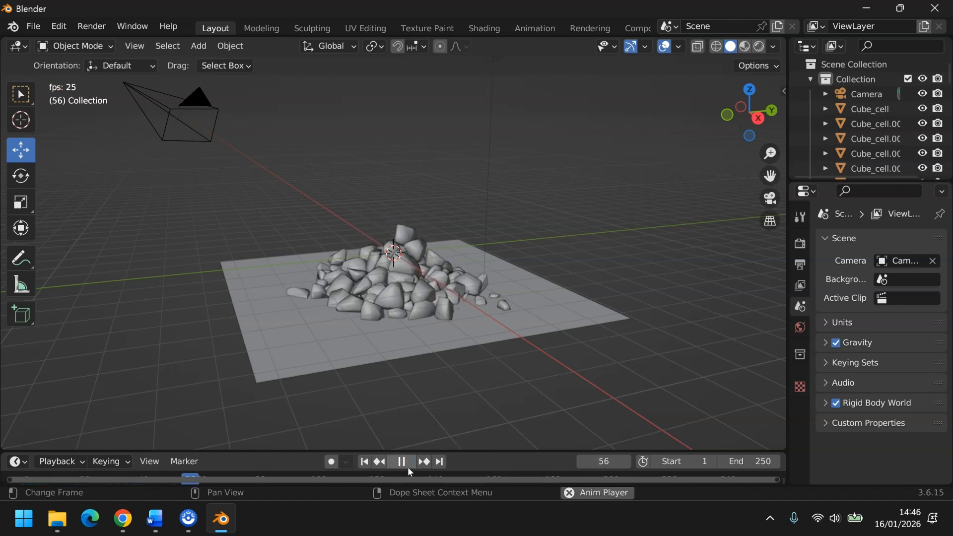
{"action": "left_click", "coordinate": [406, 465]}
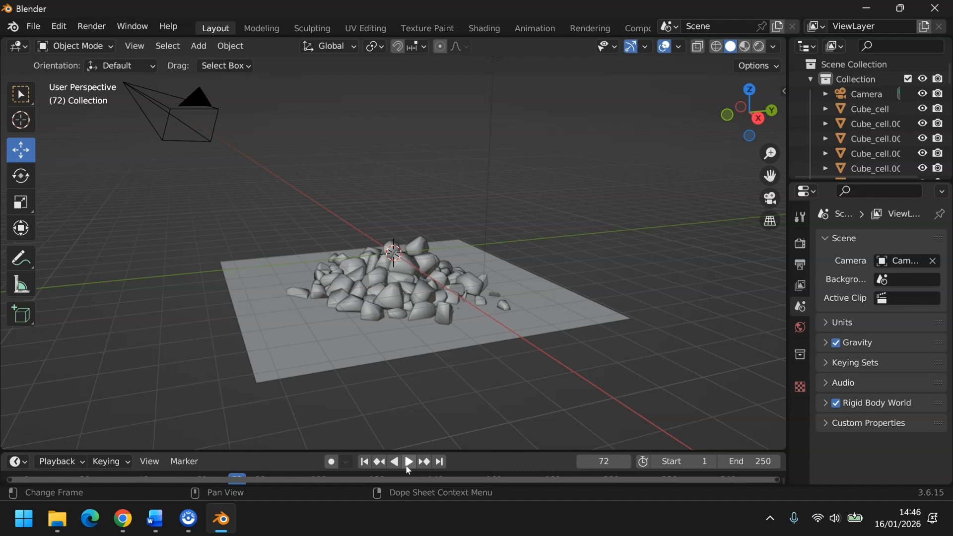
Step: Return to the first frame and undo the cube's deletion, the cells' rigid bodies and the cell fracture
{"action": "key", "text": "shift+Left"}
{"action": "key", "text": "ctrl+z"}
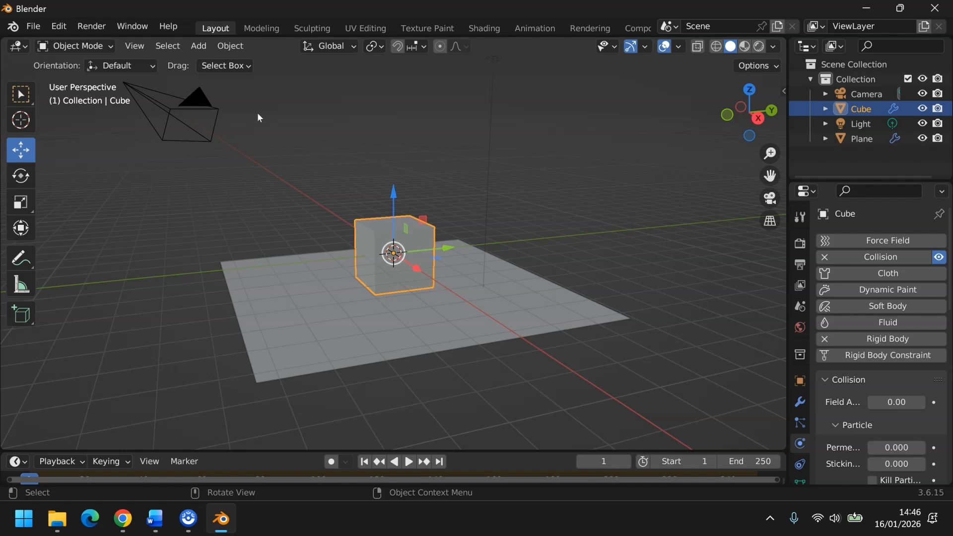
Step: Cell Fracture the cube again with Recursion set to 5 and the recursive shatter mode set to Random
{"action": "left_click", "coordinate": [242, 48]}
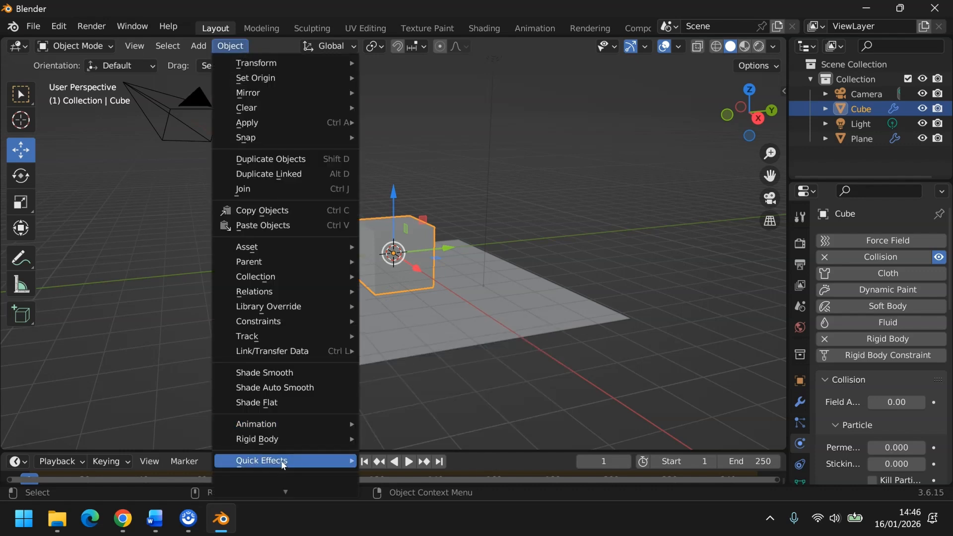
{"action": "mouse_move", "coordinate": [283, 465]}
{"action": "left_click", "coordinate": [405, 459]}
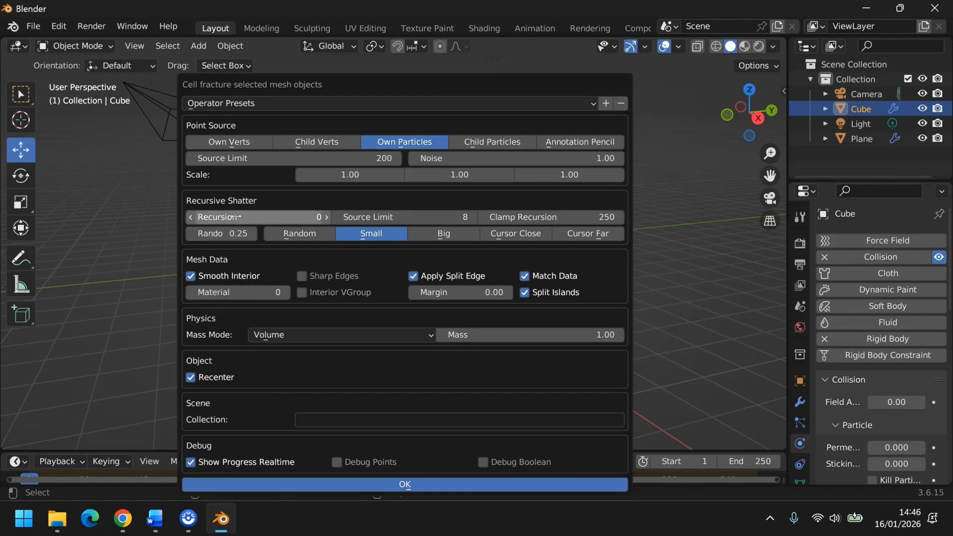
{"action": "left_click_drag", "start_coordinate": [368, 87], "coordinate": [668, 132]}
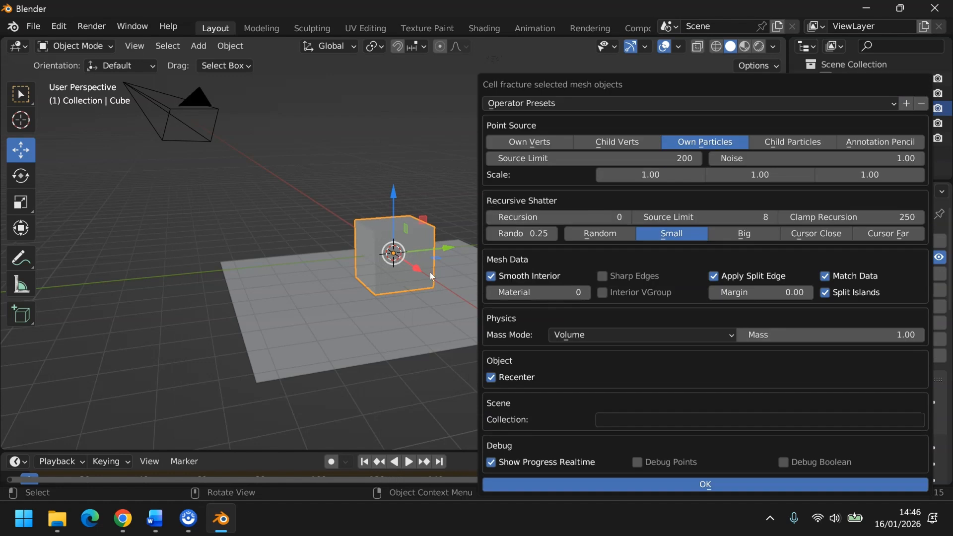
{"action": "left_click", "coordinate": [582, 222]}
{"action": "type", "text": "5"}
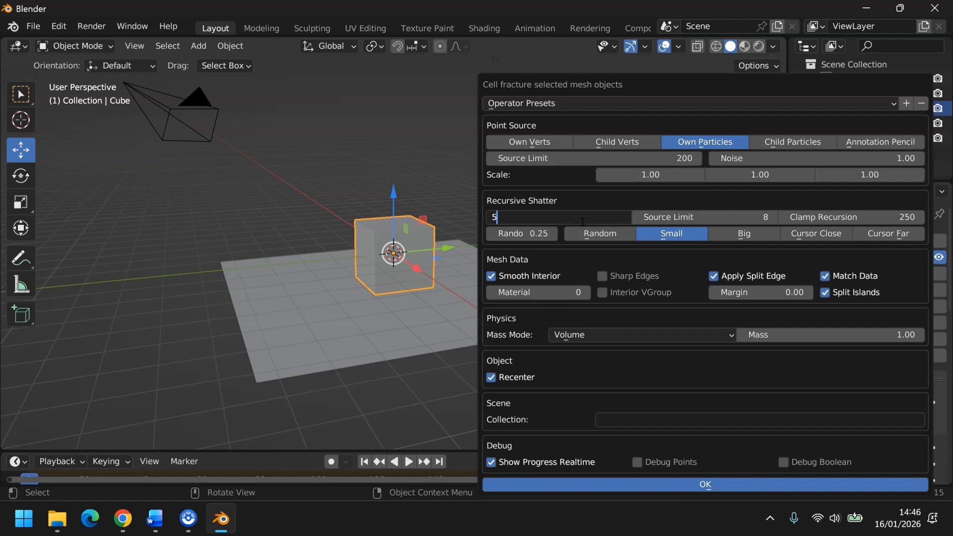
{"action": "key", "text": "Return"}
{"action": "left_click", "coordinate": [594, 238]}
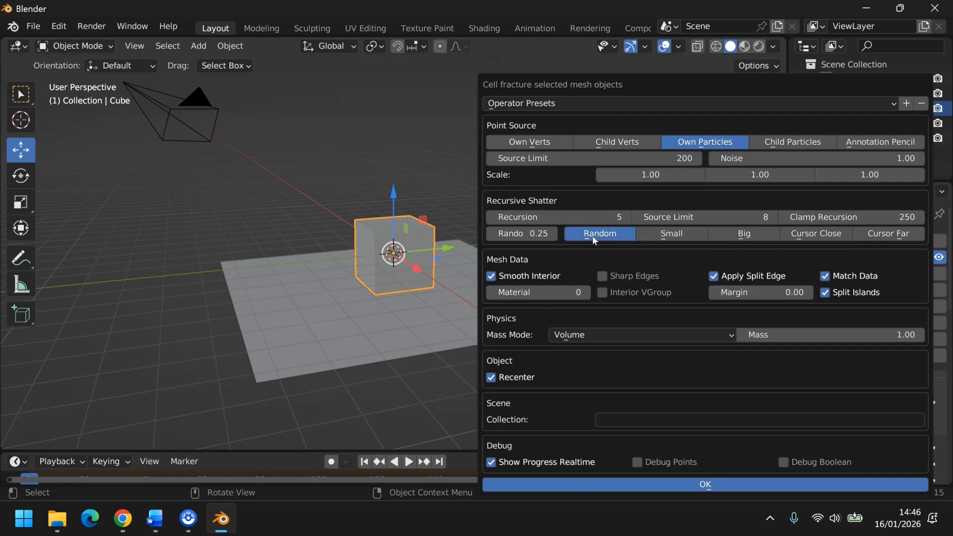
{"action": "left_click", "coordinate": [652, 485]}
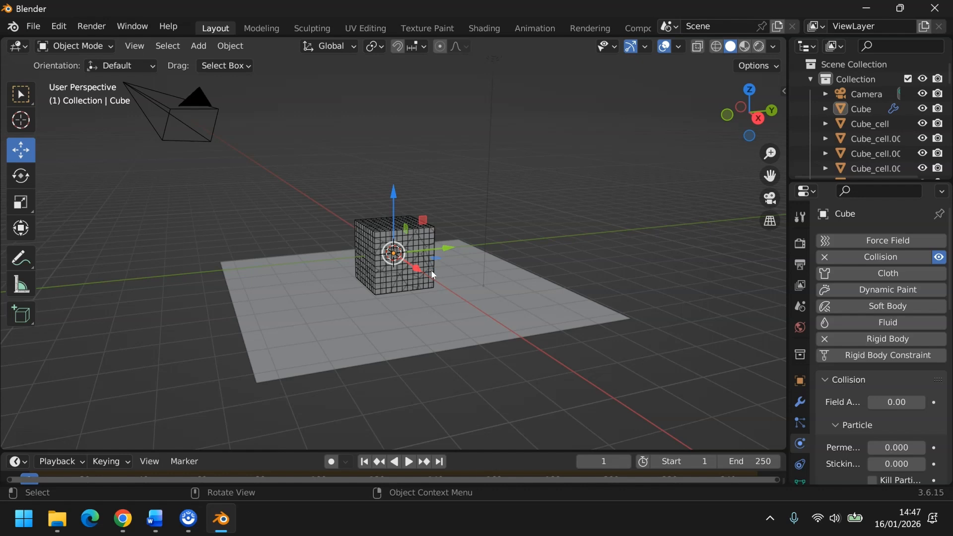
{"action": "key", "text": "ctrl+z"}
{"action": "key", "text": "ctrl+z"}
{"action": "key", "text": "ctrl+z"}
{"action": "key", "text": "ctrl+z"}
{"action": "key", "text": "ctrl+z"}
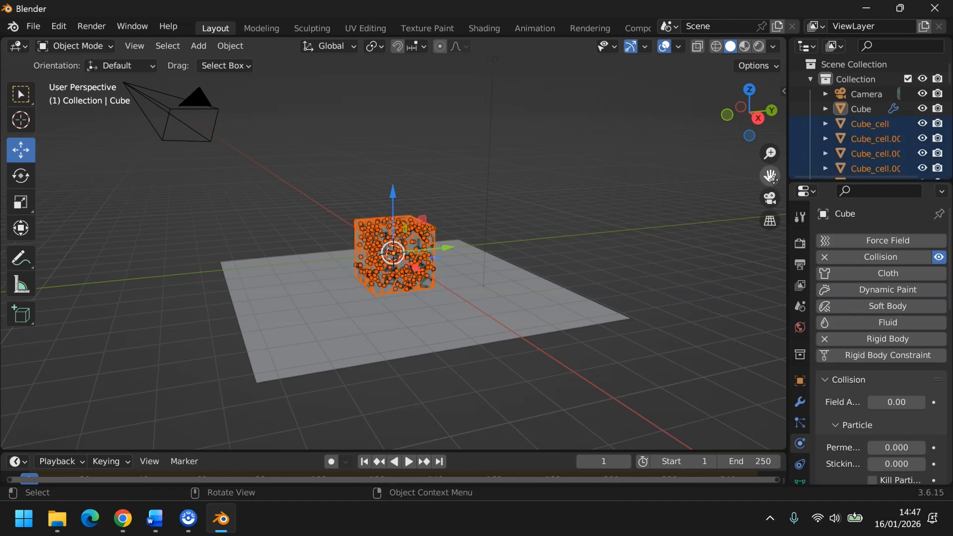
Step: Add active rigid bodies to all the new cube cells and delete the original cube
{"action": "left_click", "coordinate": [232, 47]}
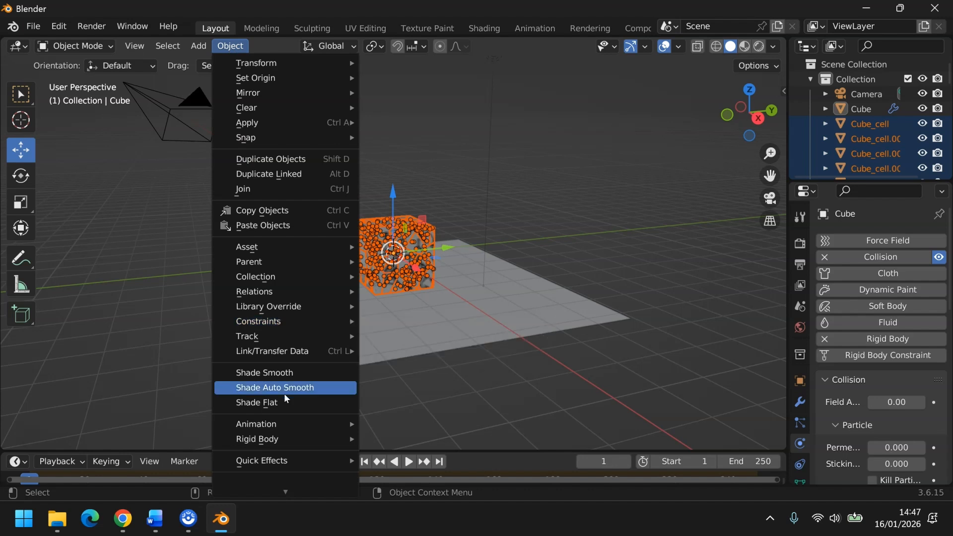
{"action": "mouse_move", "coordinate": [291, 439]}
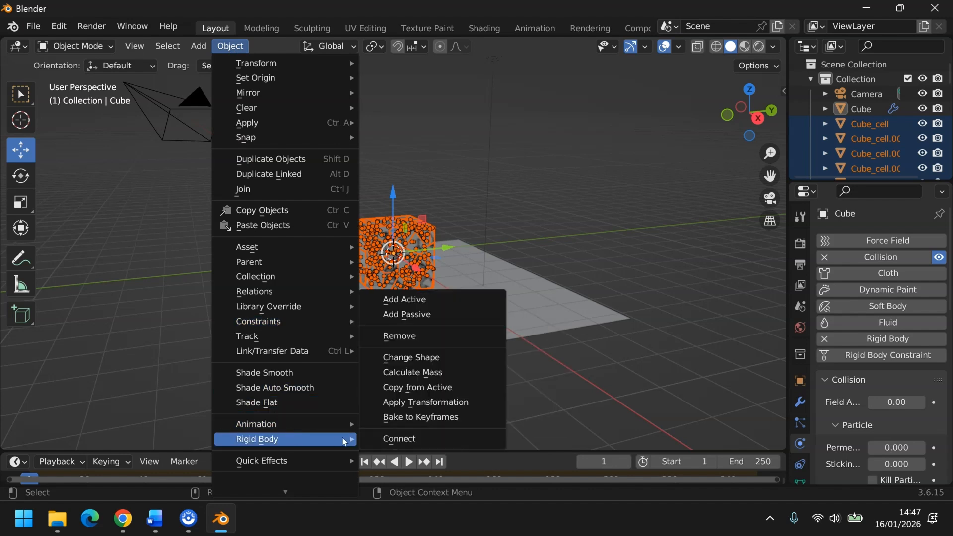
{"action": "left_click", "coordinate": [425, 300]}
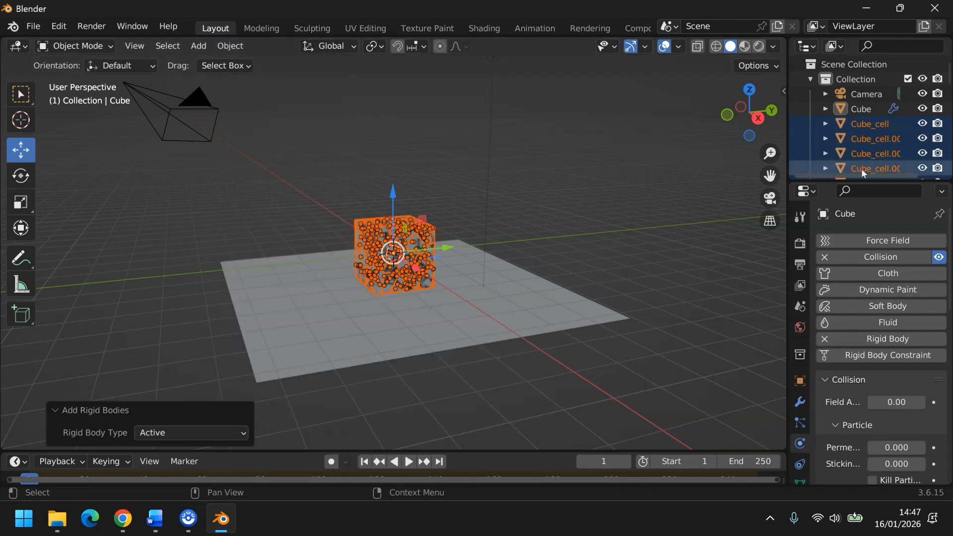
{"action": "left_click", "coordinate": [867, 117]}
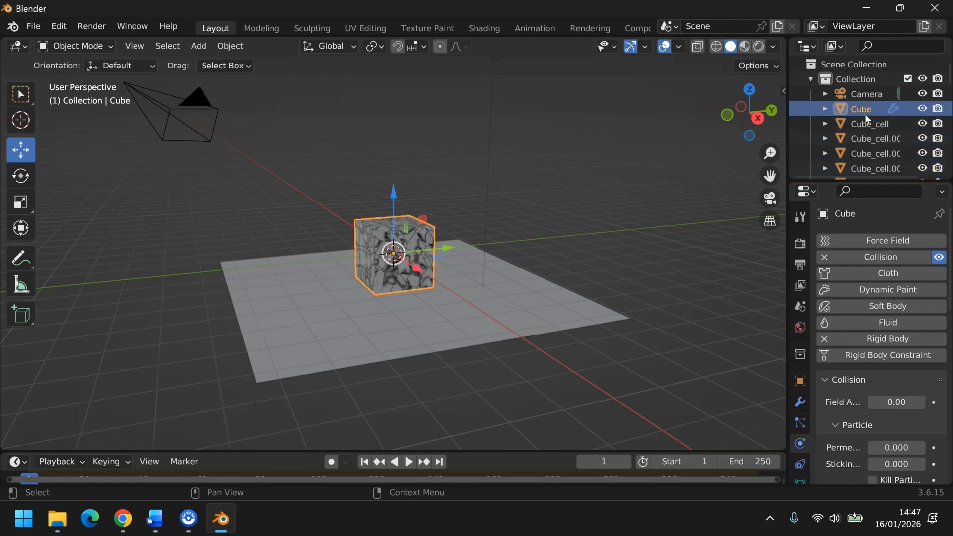
{"action": "key", "text": "Delete"}
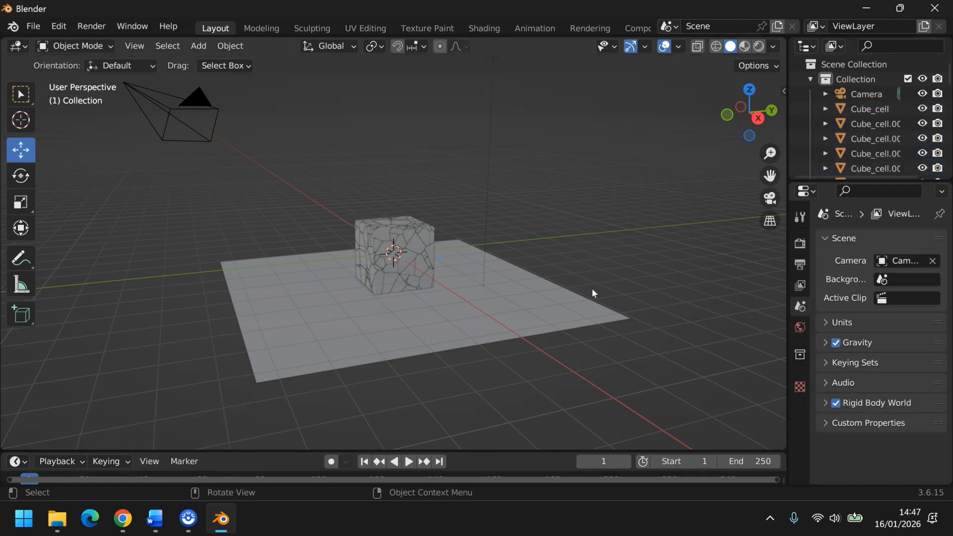
Step: Play the fractured cube's simulation, stop it and return to the first frame
{"action": "left_click", "coordinate": [410, 462]}
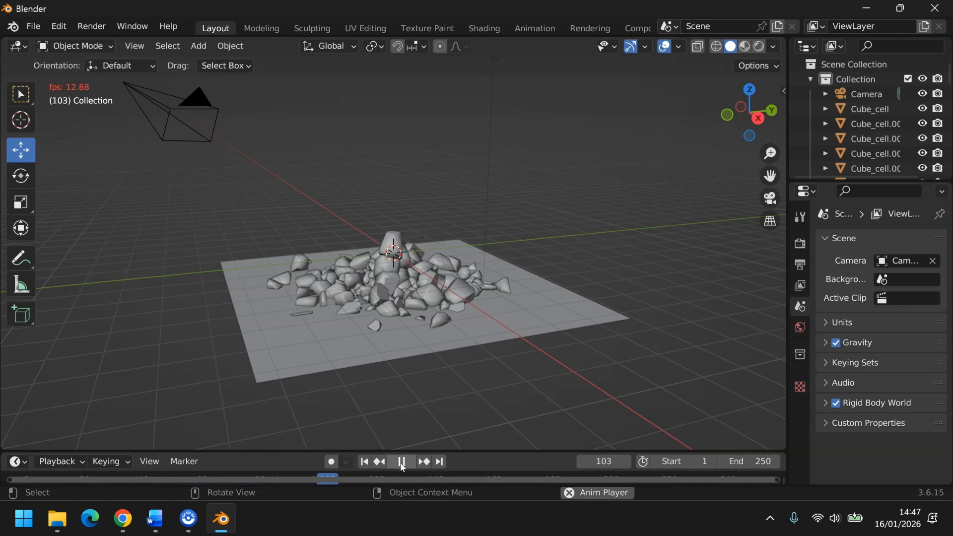
{"action": "left_click", "coordinate": [402, 462]}
{"action": "left_click", "coordinate": [364, 463]}
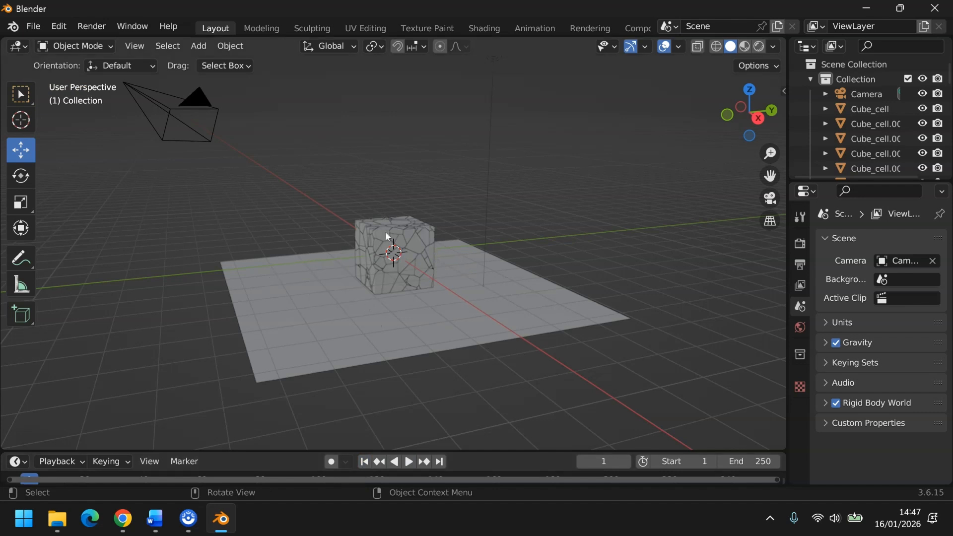
Step: Add an ico sphere and move it about -4.07 m along Y, beside the fractured cube
{"action": "left_click", "coordinate": [230, 46]}
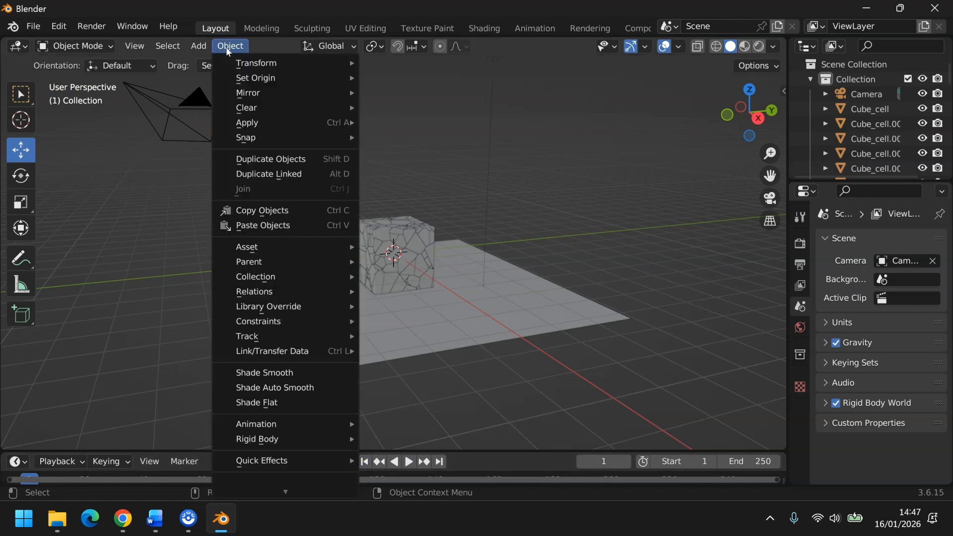
{"action": "mouse_move", "coordinate": [198, 46]}
{"action": "mouse_move", "coordinate": [226, 63]}
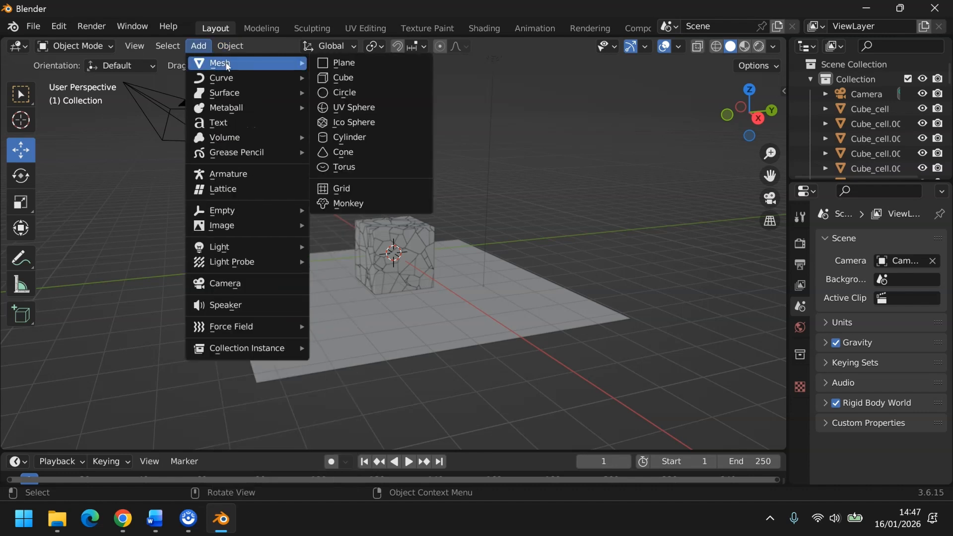
{"action": "left_click", "coordinate": [346, 123]}
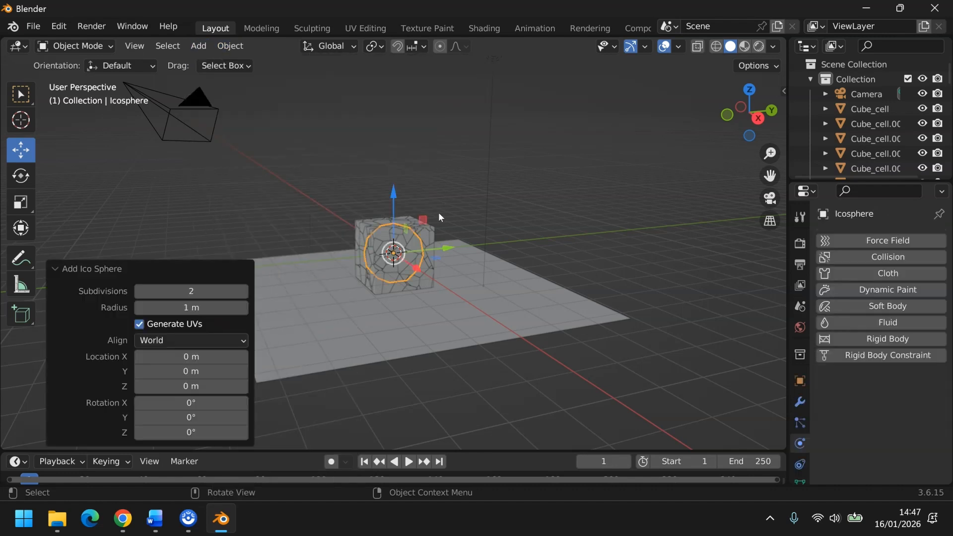
{"action": "left_click_drag", "start_coordinate": [446, 249], "coordinate": [320, 274]}
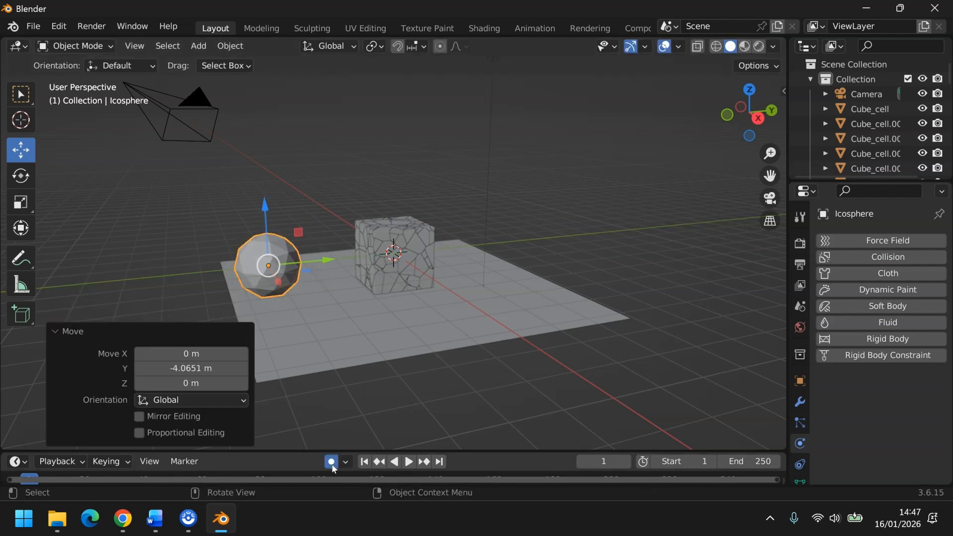
Step: Keyframe the icosphere's X, Y and Z location at frame 1, and auto-key it about 7.1 m further along Y at frame 20
{"action": "left_click_drag", "start_coordinate": [349, 451], "coordinate": [350, 399]}
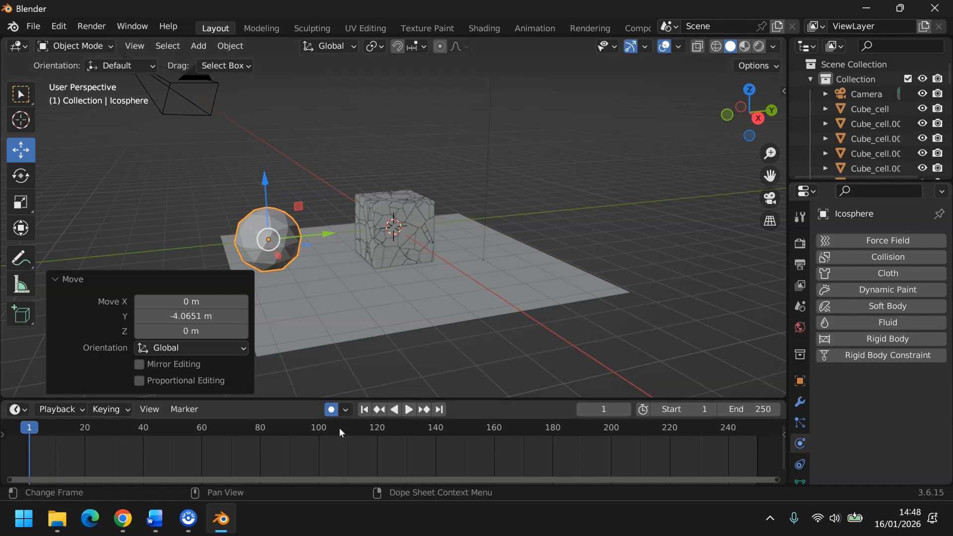
{"action": "left_click", "coordinate": [801, 382]}
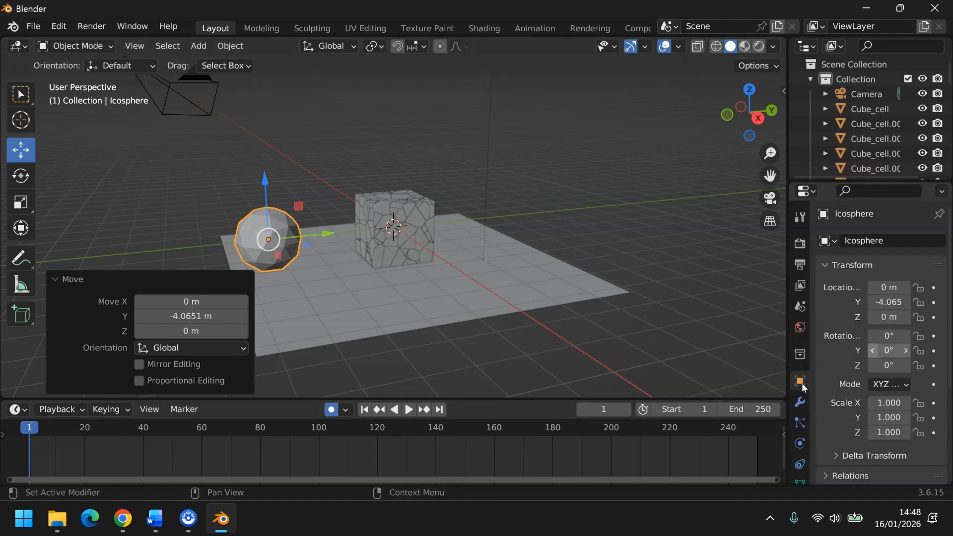
{"action": "left_click", "coordinate": [934, 287]}
{"action": "left_click", "coordinate": [935, 302]}
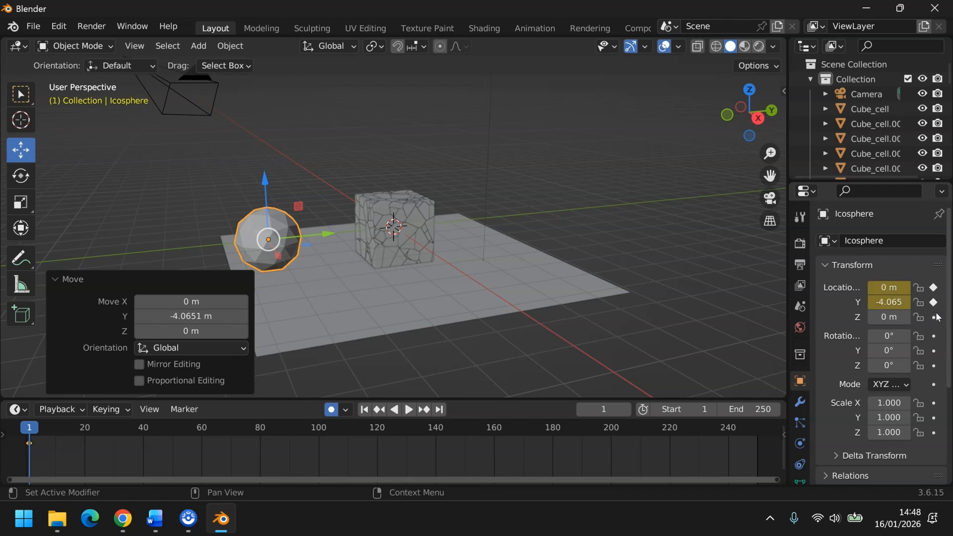
{"action": "left_click", "coordinate": [934, 317]}
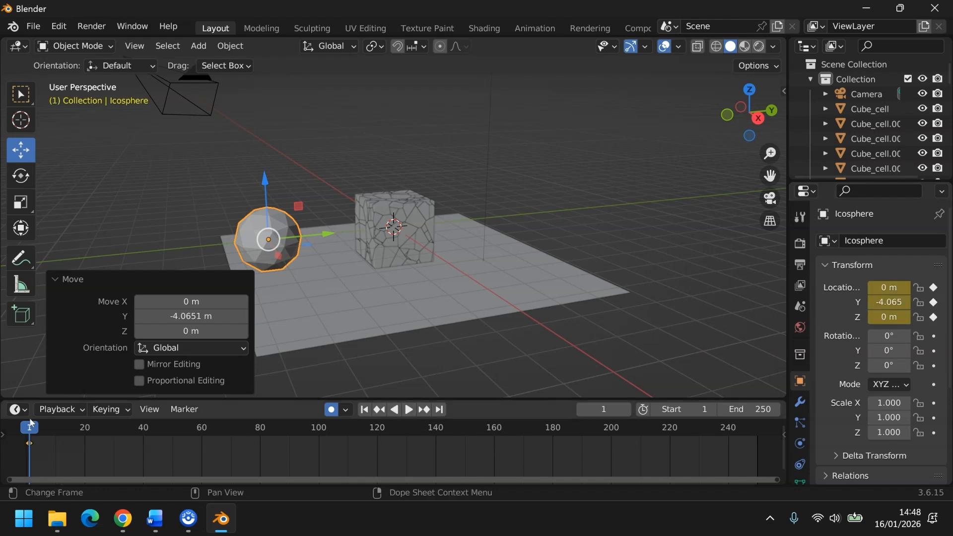
{"action": "left_click", "coordinate": [85, 426]}
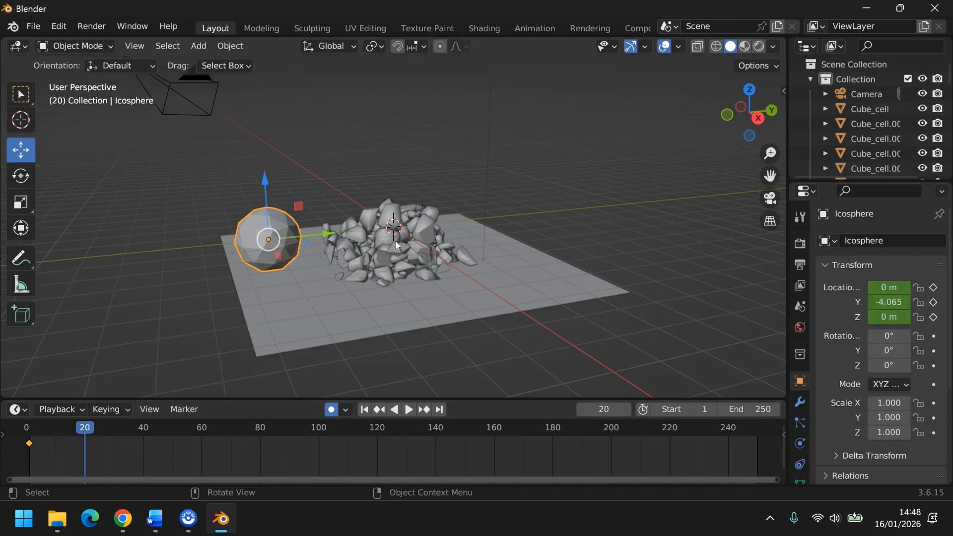
{"action": "left_click_drag", "start_coordinate": [332, 237], "coordinate": [541, 214]}
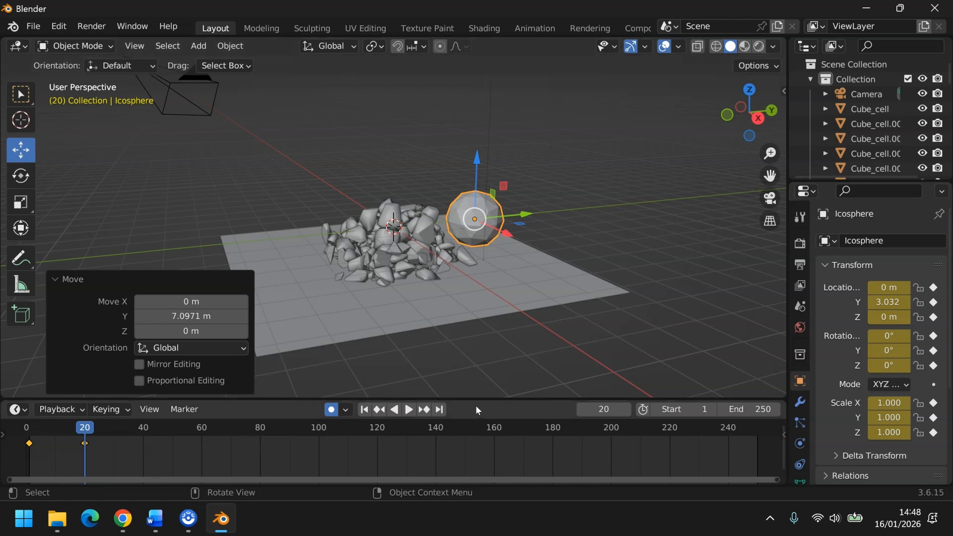
Step: Turn off auto keying and play the icosphere's animation from the first frame, stopping it after the sphere has crossed the cube
{"action": "left_click", "coordinate": [366, 413]}
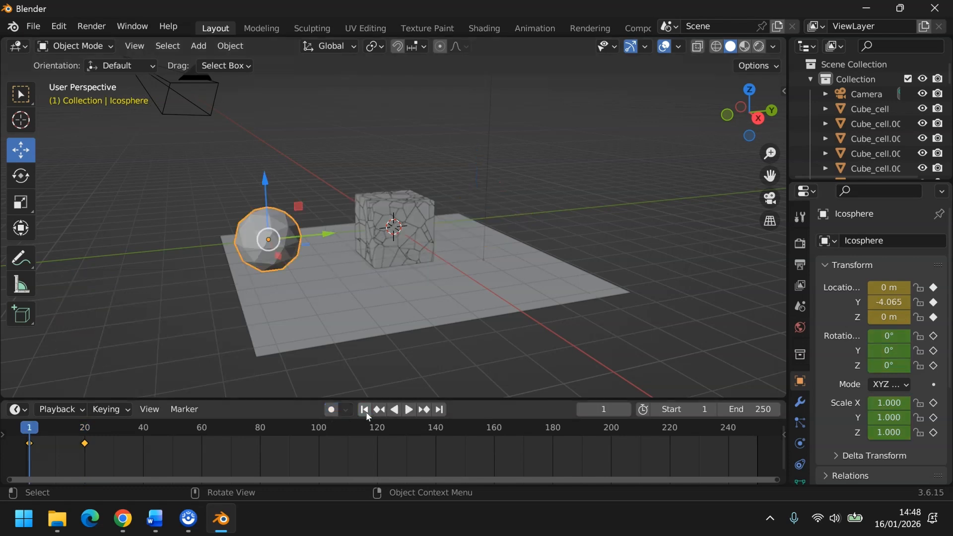
{"action": "left_click", "coordinate": [408, 411]}
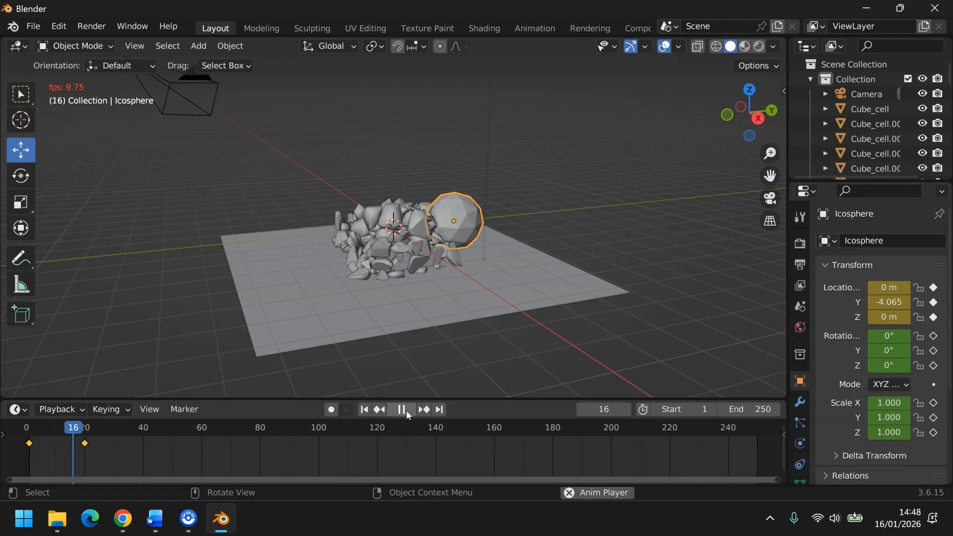
{"action": "left_click", "coordinate": [403, 412]}
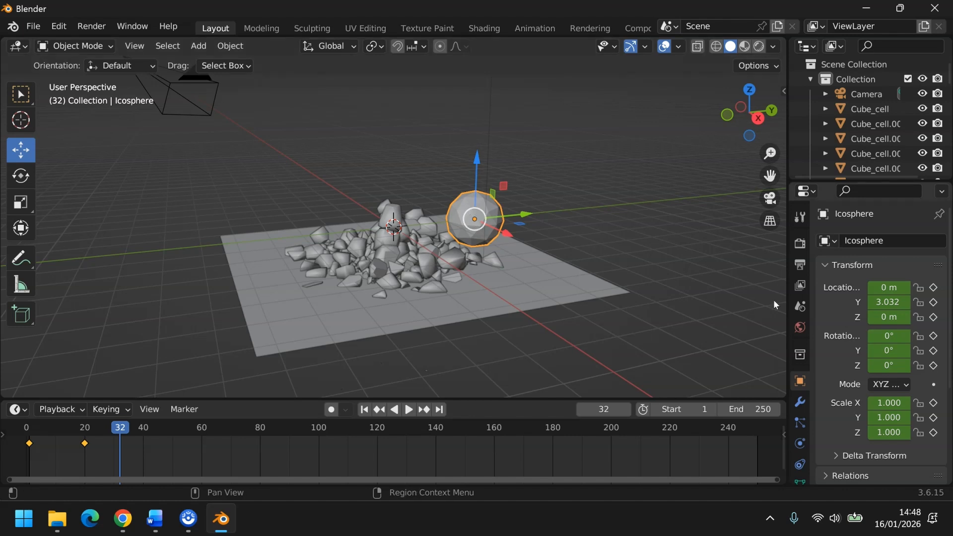
Step: Add Collision physics and an active rigid body to the icosphere, with Animated enabled and the collision shape set to Mesh
{"action": "left_click", "coordinate": [799, 444]}
{"action": "left_click", "coordinate": [885, 342]}
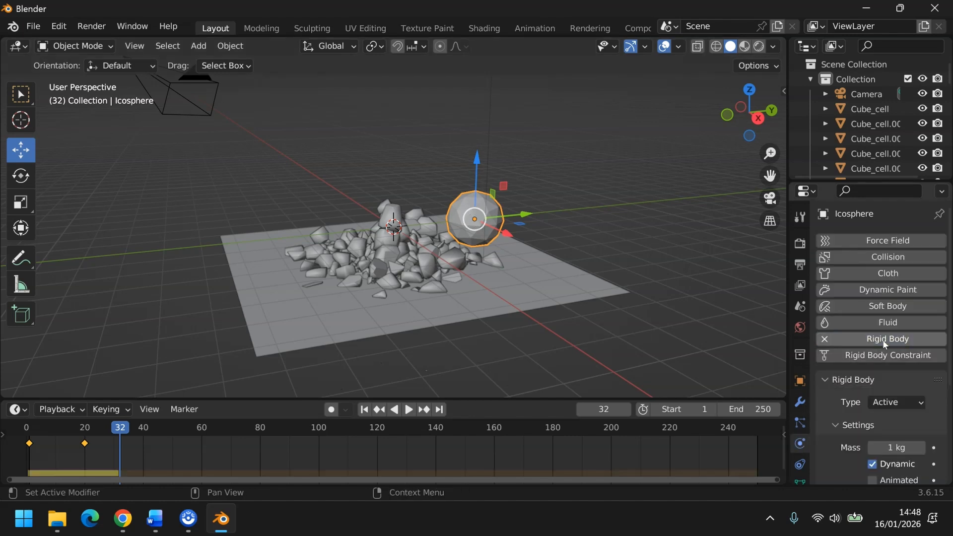
{"action": "left_click", "coordinate": [902, 259]}
{"action": "scroll", "coordinate": [950, 252], "scroll_direction": "down", "scroll_amount": 15}
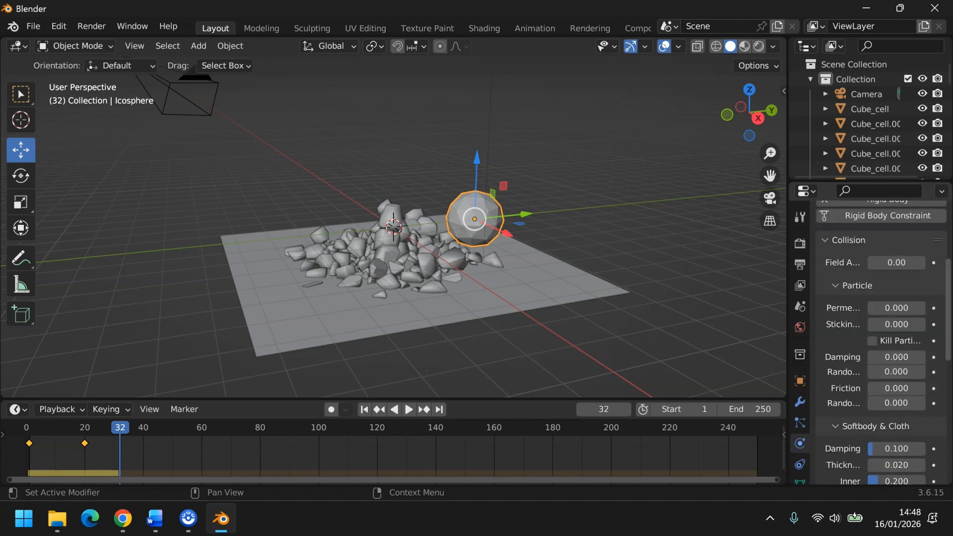
{"action": "scroll", "coordinate": [903, 373], "scroll_direction": "down", "scroll_amount": 3}
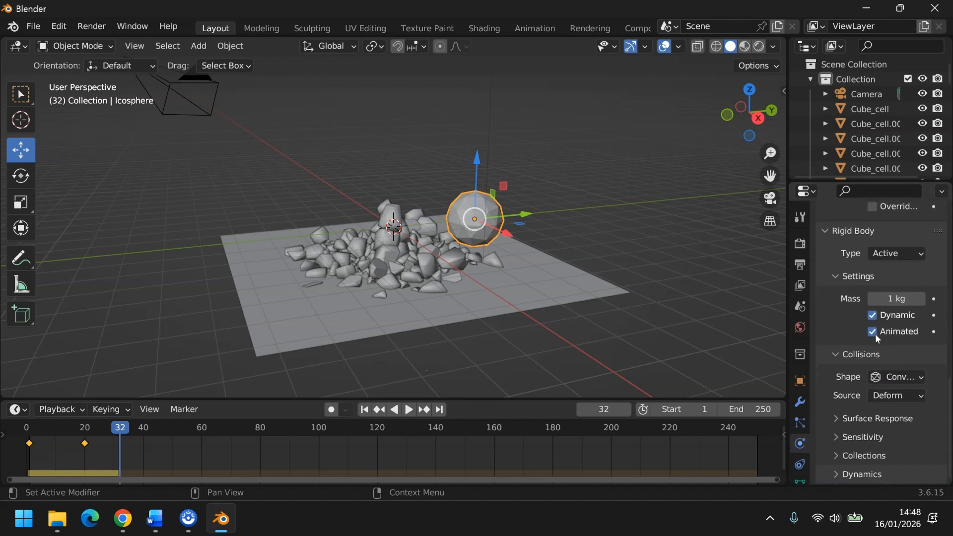
{"action": "left_click", "coordinate": [918, 378]}
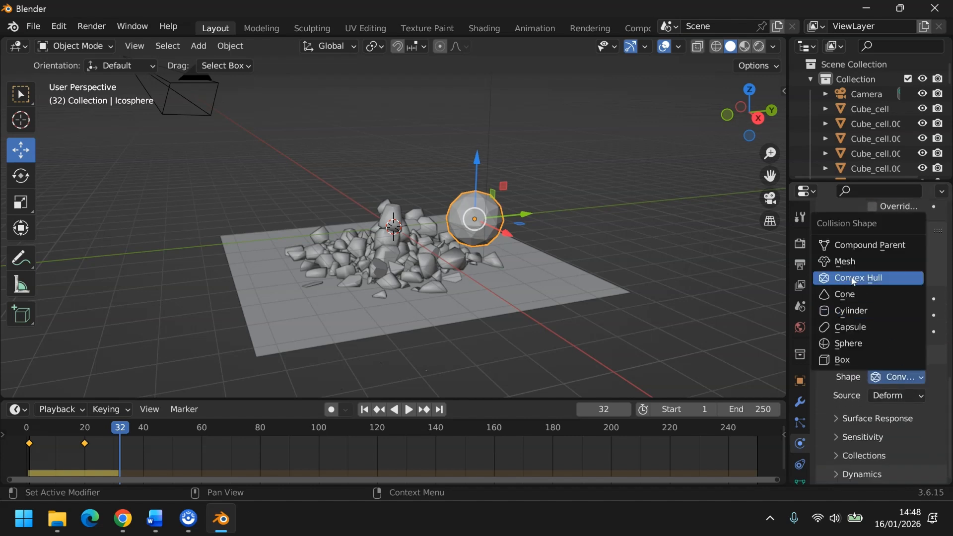
{"action": "left_click", "coordinate": [847, 263]}
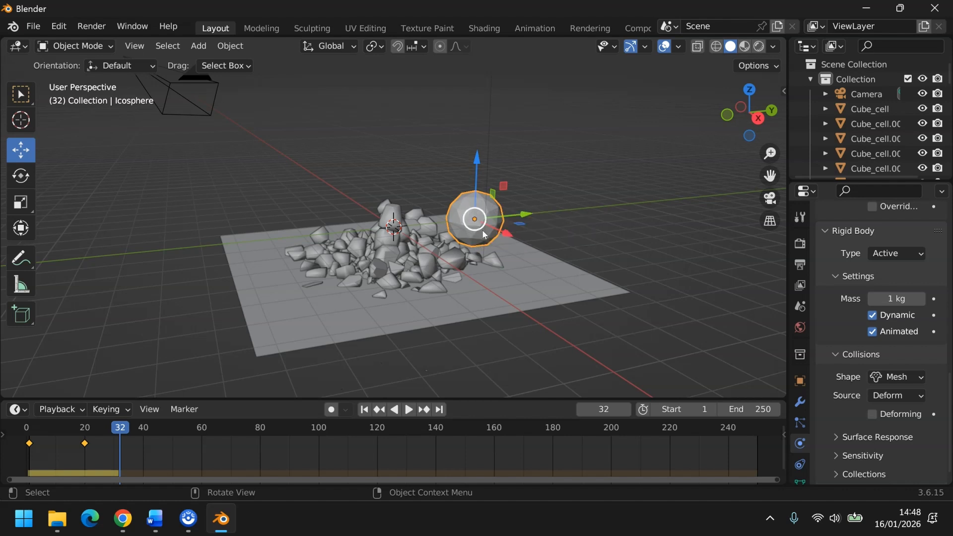
Step: Replay the simulation from the first frame with the icosphere as a rigid body
{"action": "left_click", "coordinate": [365, 410]}
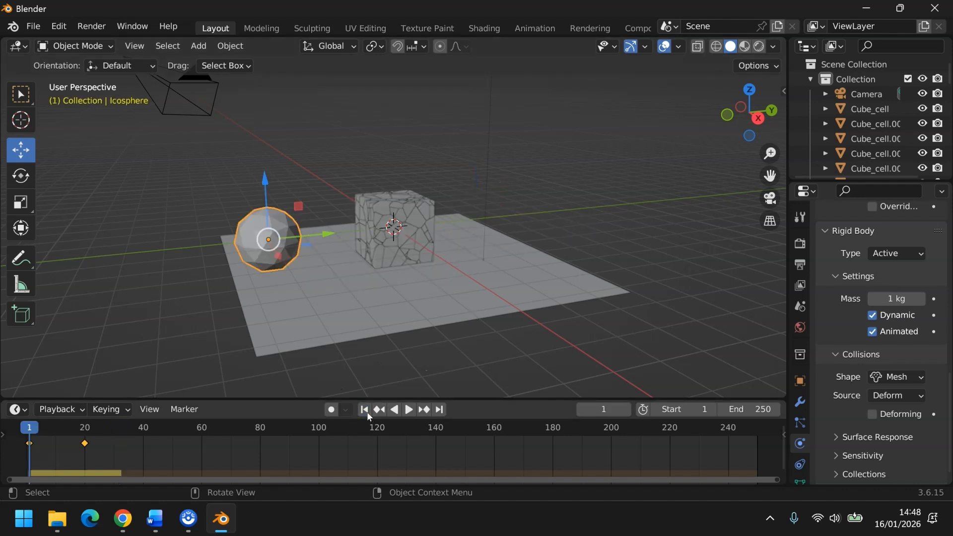
{"action": "left_click", "coordinate": [408, 411]}
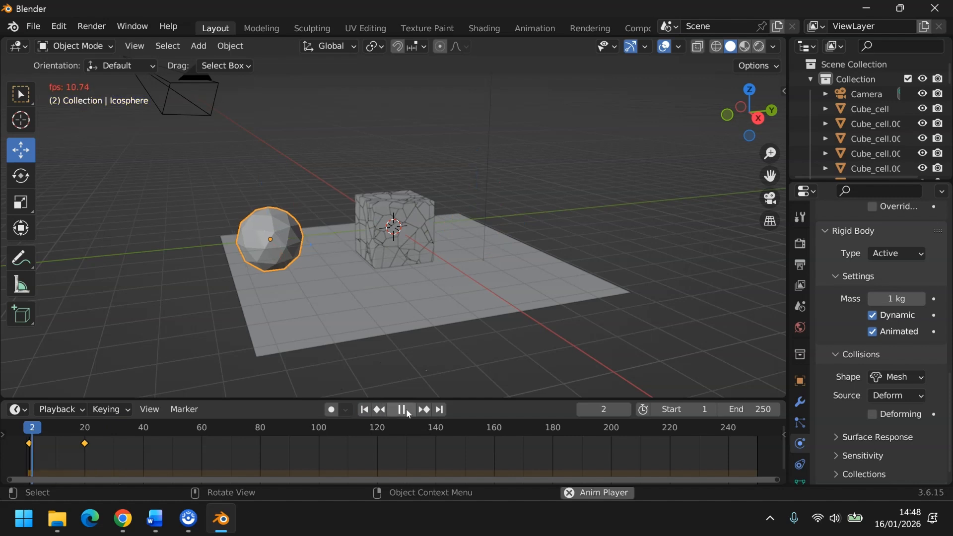